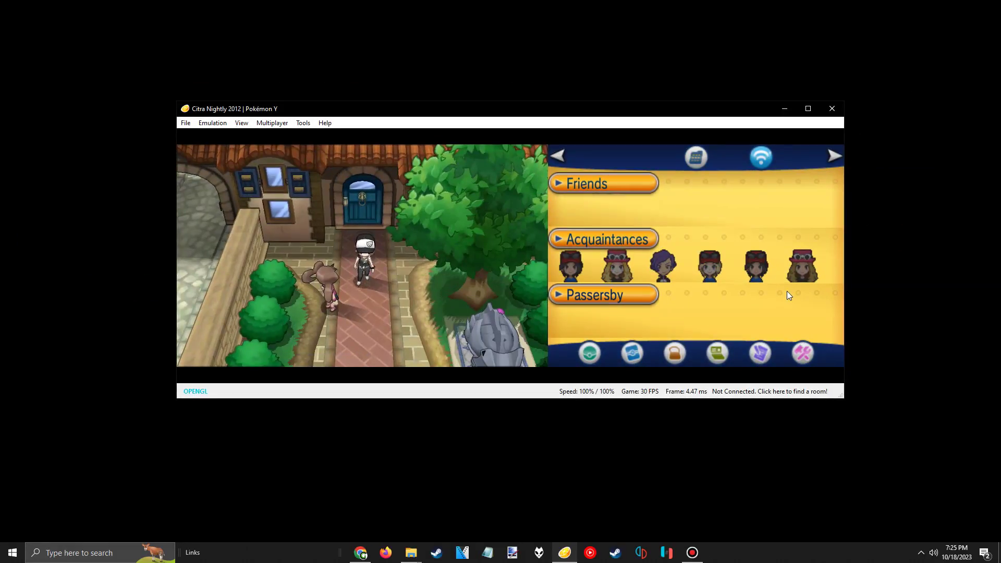
{"action": "key", "text": "Down"}
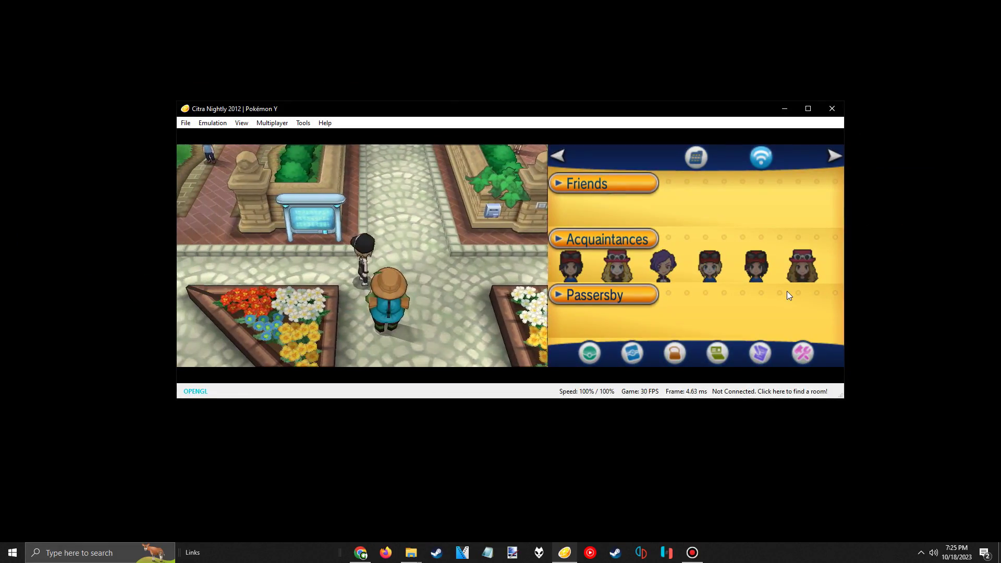
{"action": "key", "text": "Up"}
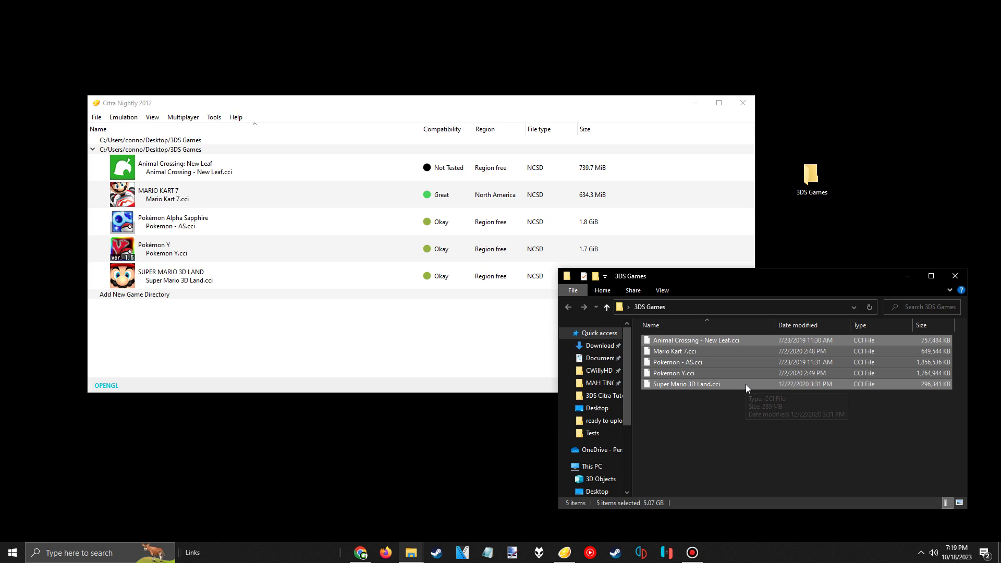
{"action": "left_click", "coordinate": [714, 419]}
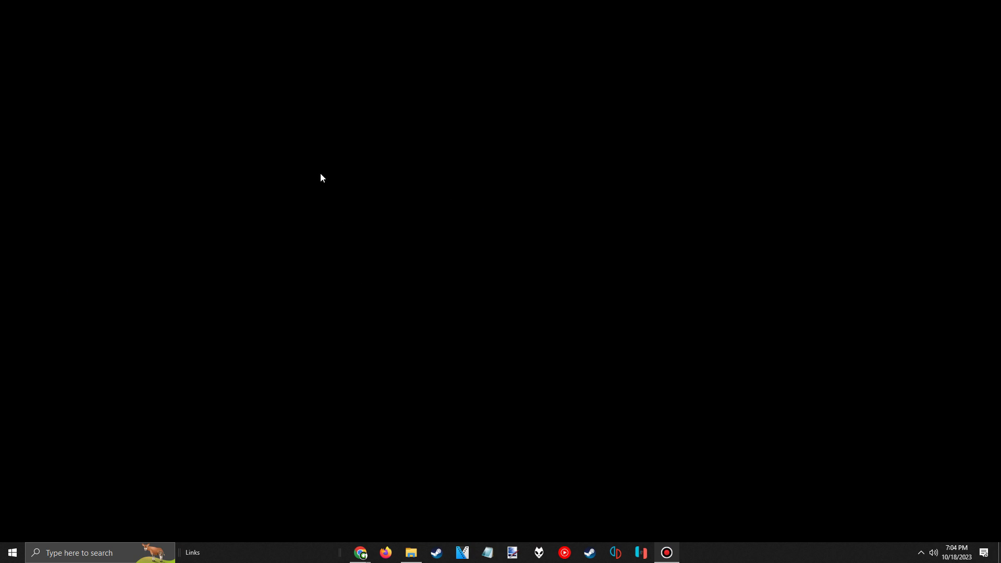
{"action": "left_click_drag", "start_coordinate": [330, 168], "coordinate": [470, 246]}
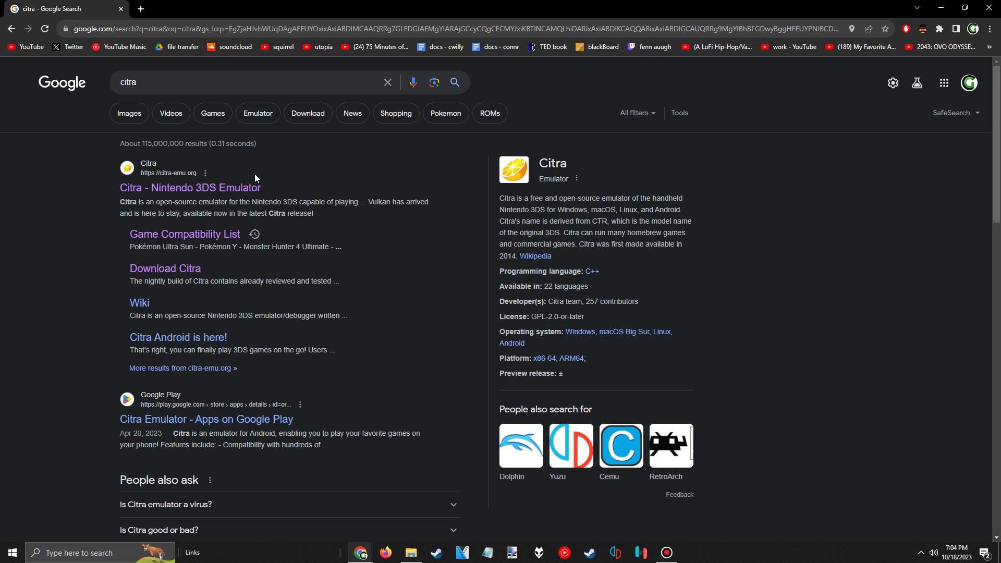
- Open the Citra - Nintendo 3DS Emulator site from the search results and go to its download page
{"action": "left_click", "coordinate": [243, 188]}
{"action": "scroll", "coordinate": [166, 243], "scroll_direction": "down", "scroll_amount": 1}
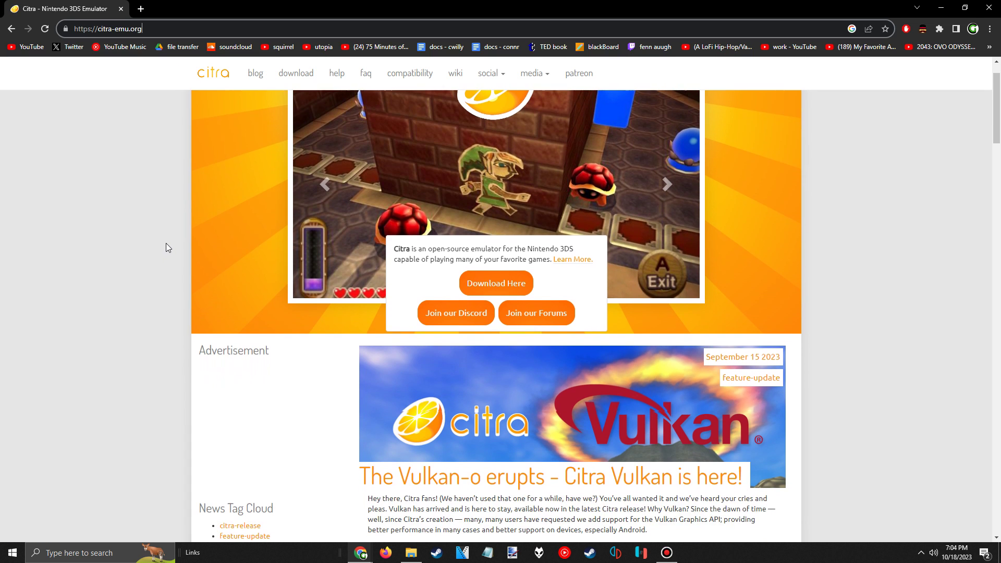
{"action": "scroll", "coordinate": [166, 241], "scroll_direction": "down", "scroll_amount": 4}
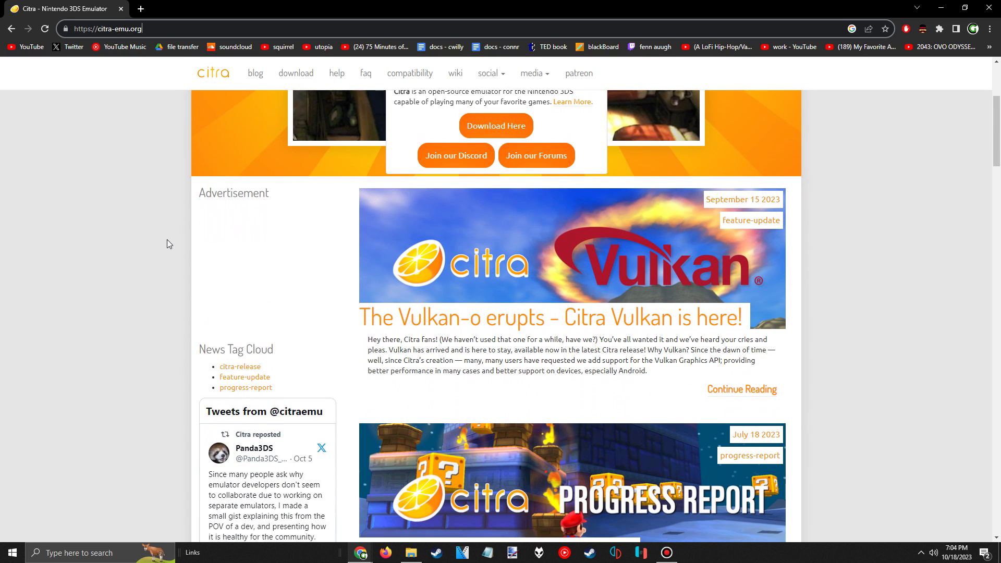
{"action": "scroll", "coordinate": [167, 244], "scroll_direction": "up", "scroll_amount": 6}
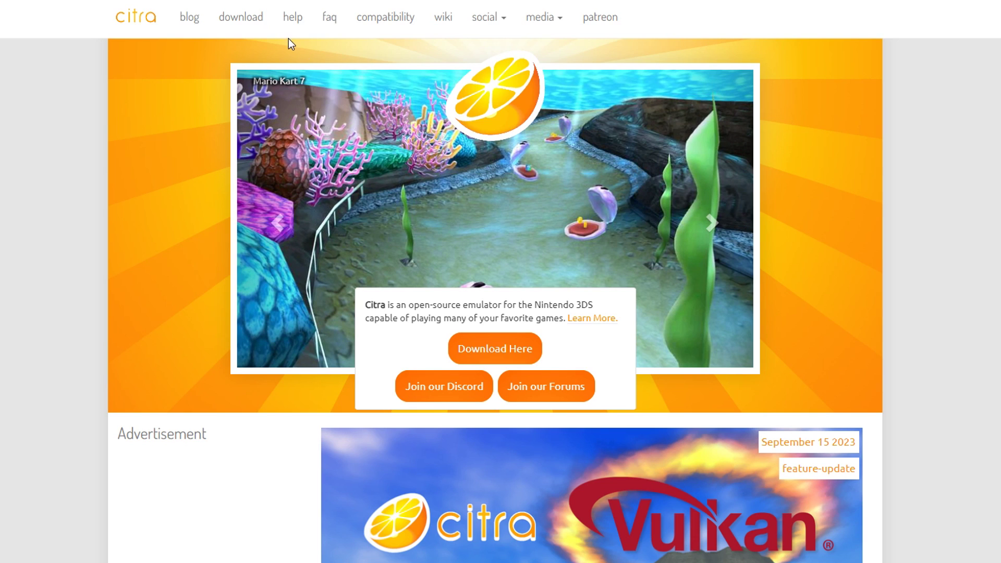
{"action": "left_click", "coordinate": [250, 22]}
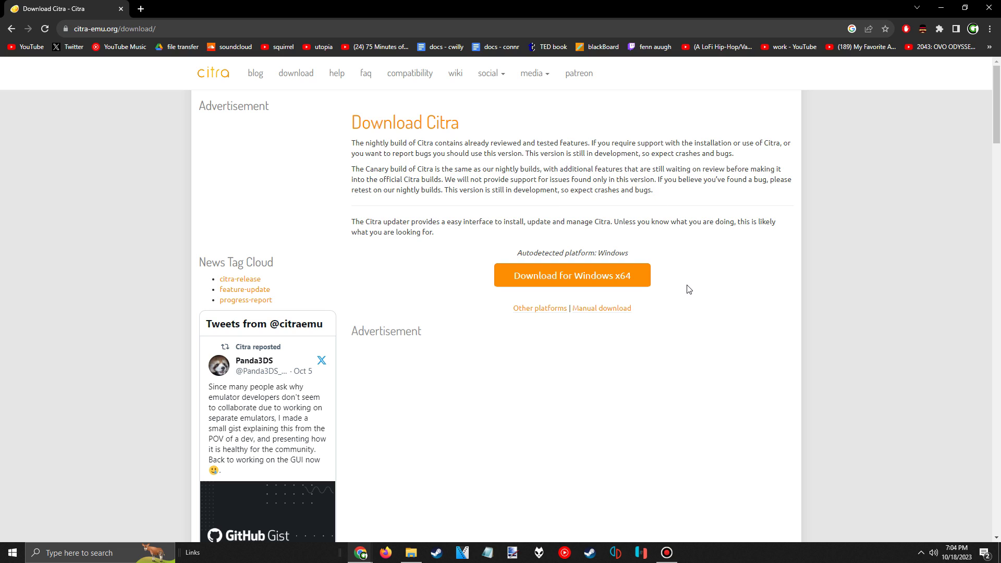
- Expand the other platform downloads, get the Windows x64 build and run the downloaded citra-setup-windows (1).exe
{"action": "left_click_drag", "start_coordinate": [524, 254], "coordinate": [642, 255]}
{"action": "left_click", "coordinate": [569, 344]}
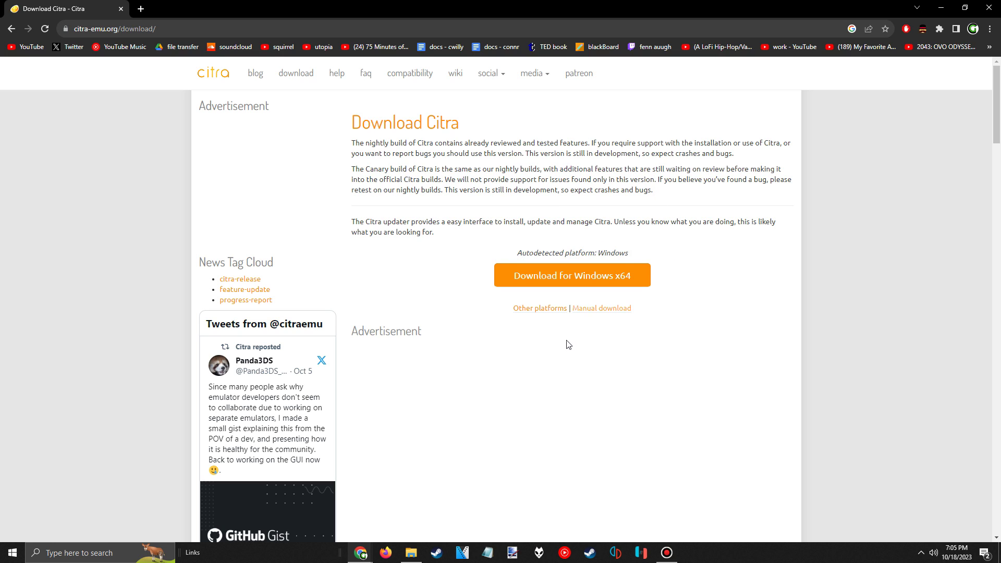
{"action": "left_click", "coordinate": [542, 310]}
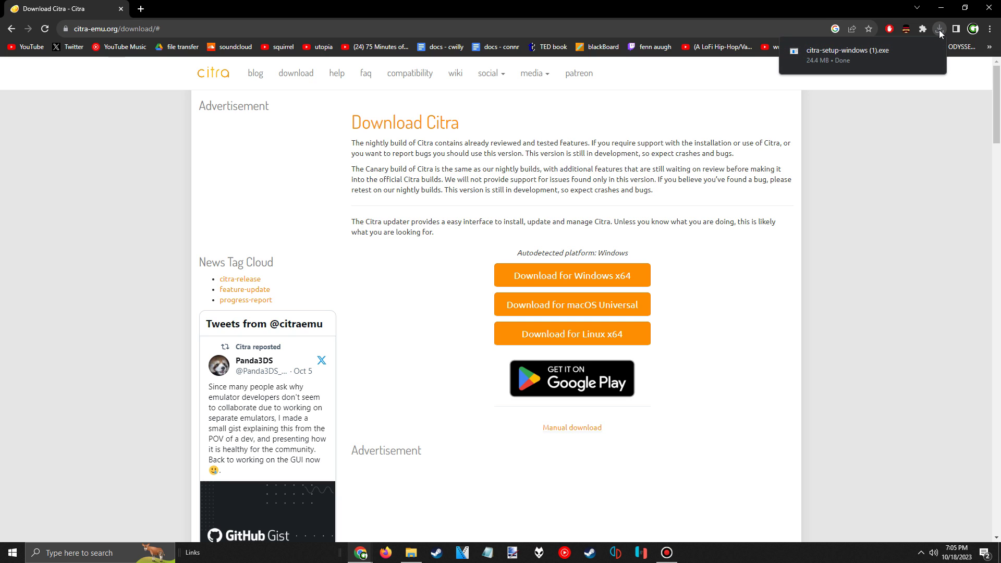
{"action": "left_click", "coordinate": [847, 52]}
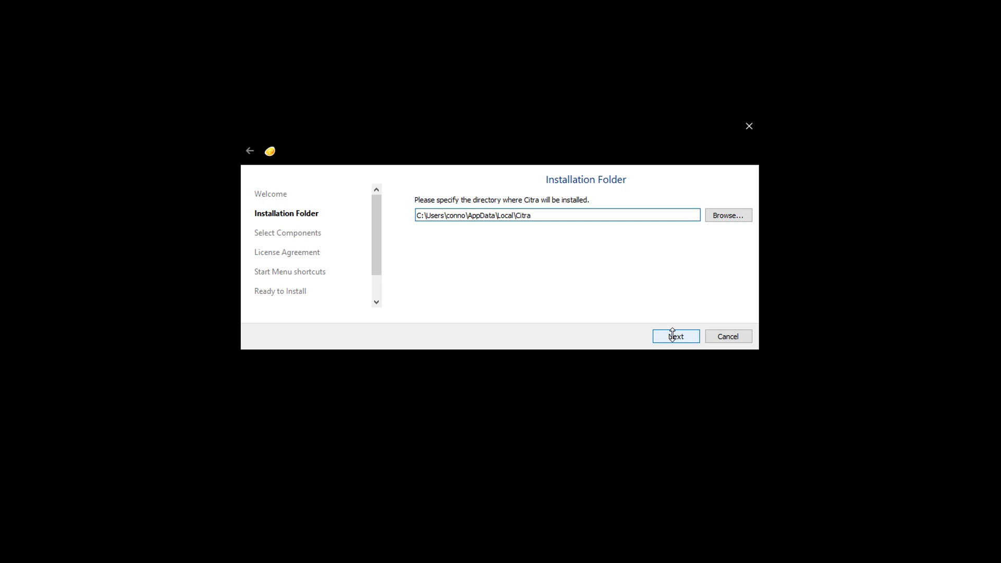
- Accept the default installation folder, review both component descriptions and keep only Citra Nightly chosen for installation
{"action": "left_click", "coordinate": [673, 335]}
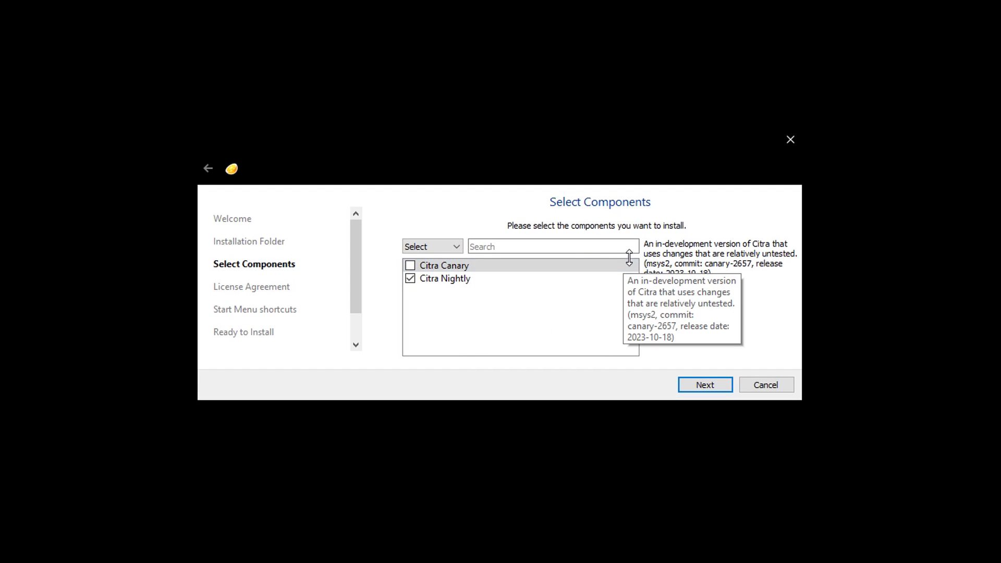
{"action": "left_click_drag", "start_coordinate": [727, 254], "coordinate": [794, 254]}
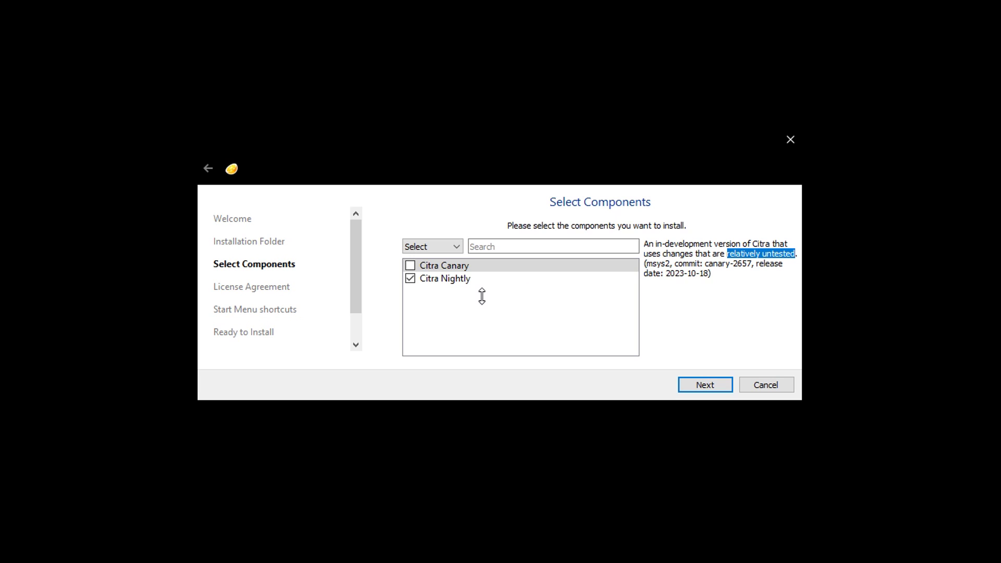
{"action": "left_click", "coordinate": [742, 317]}
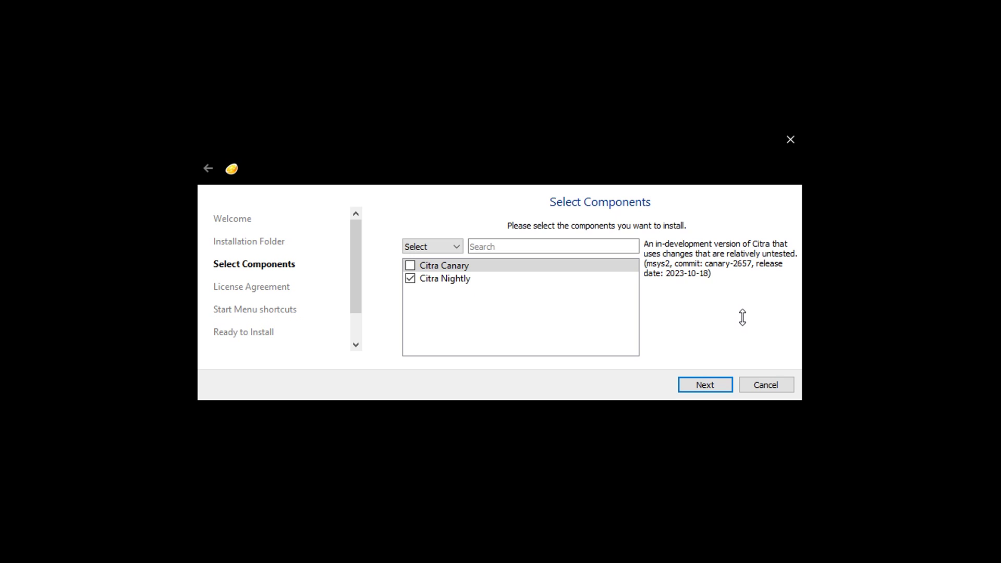
{"action": "mouse_move", "coordinate": [447, 279]}
{"action": "left_click", "coordinate": [447, 280]}
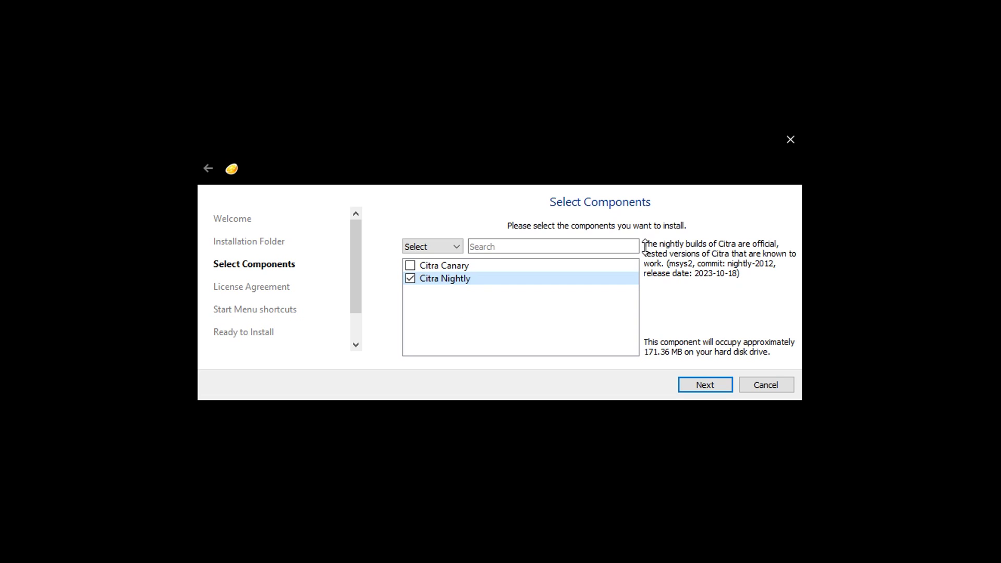
- Continue past the component selection and accept the license agreement in the Citra installer
{"action": "key", "text": "Up"}
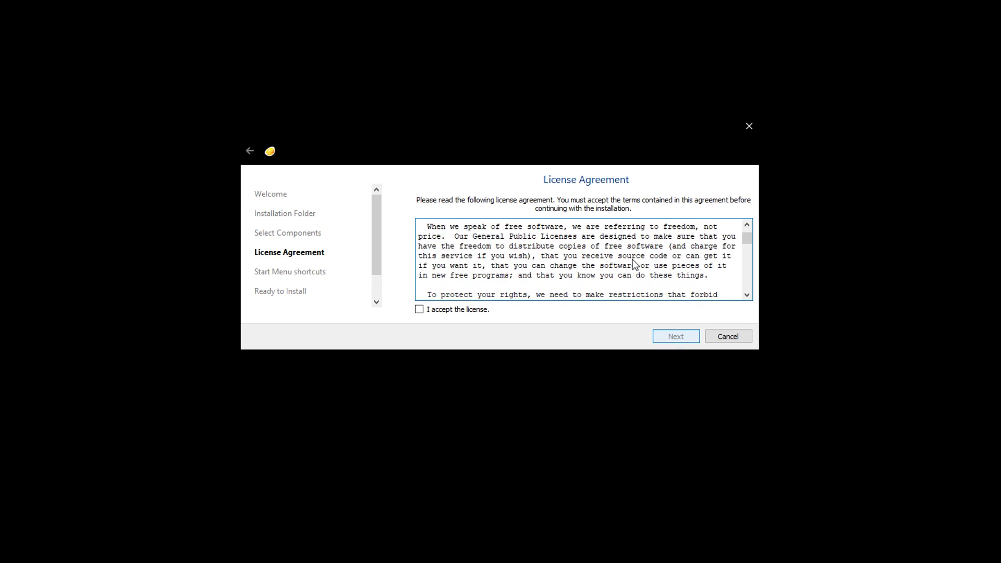
{"action": "left_click", "coordinate": [419, 309]}
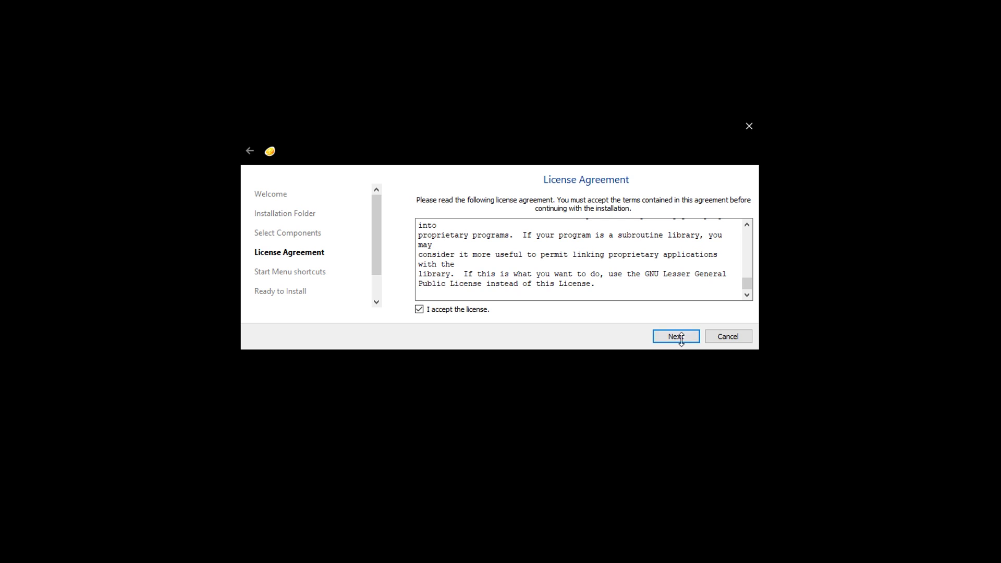
{"action": "left_click", "coordinate": [675, 337]}
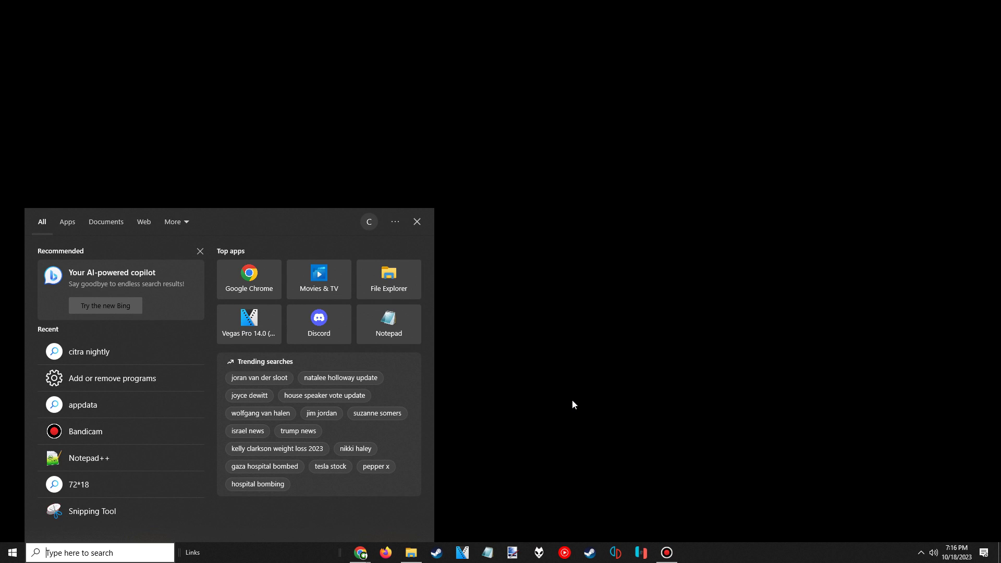
- Search Windows for "citra", pin Citra Nightly to the taskbar and launch it
{"action": "type", "text": "citra"}
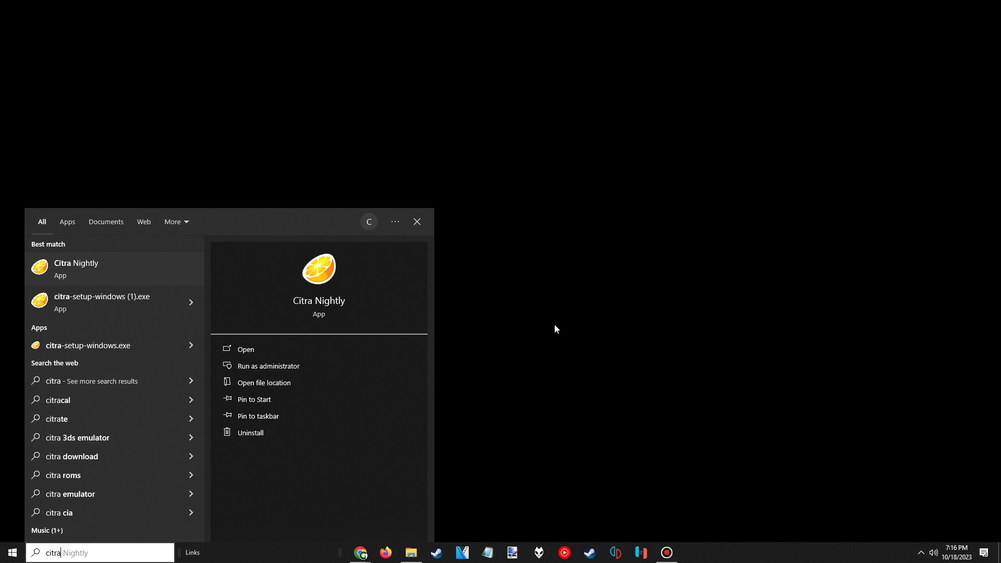
{"action": "right_click", "coordinate": [133, 268]}
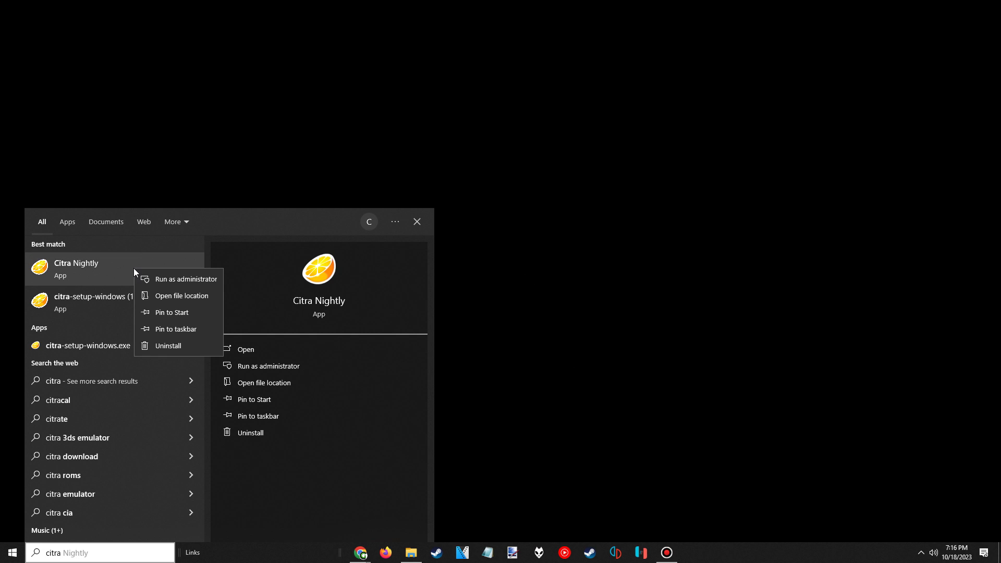
{"action": "left_click", "coordinate": [186, 330]}
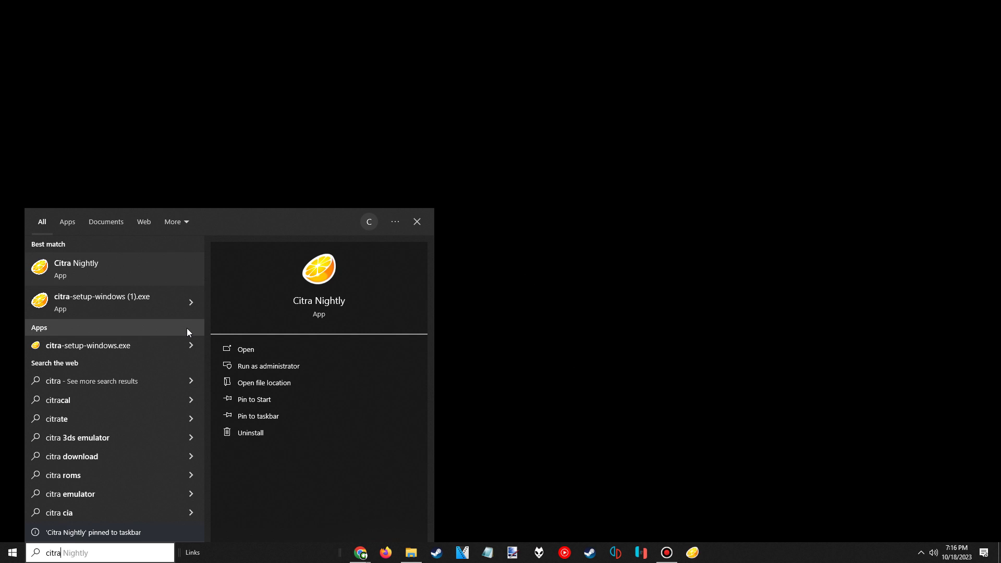
{"action": "left_click", "coordinate": [131, 264]}
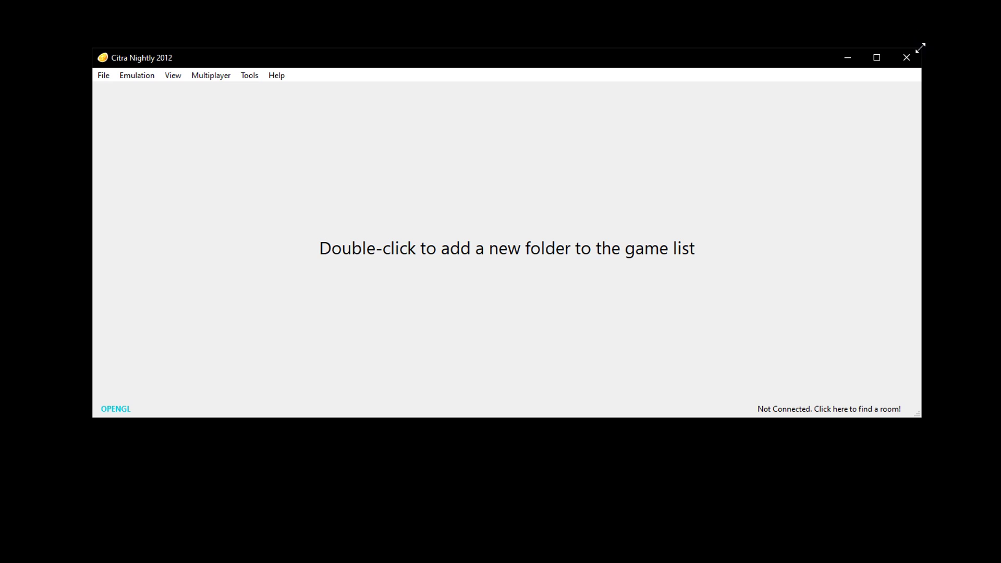
- Move the Citra window aside and create a desktop folder named "3DS Games"
{"action": "left_click_drag", "start_coordinate": [471, 62], "coordinate": [322, 73]}
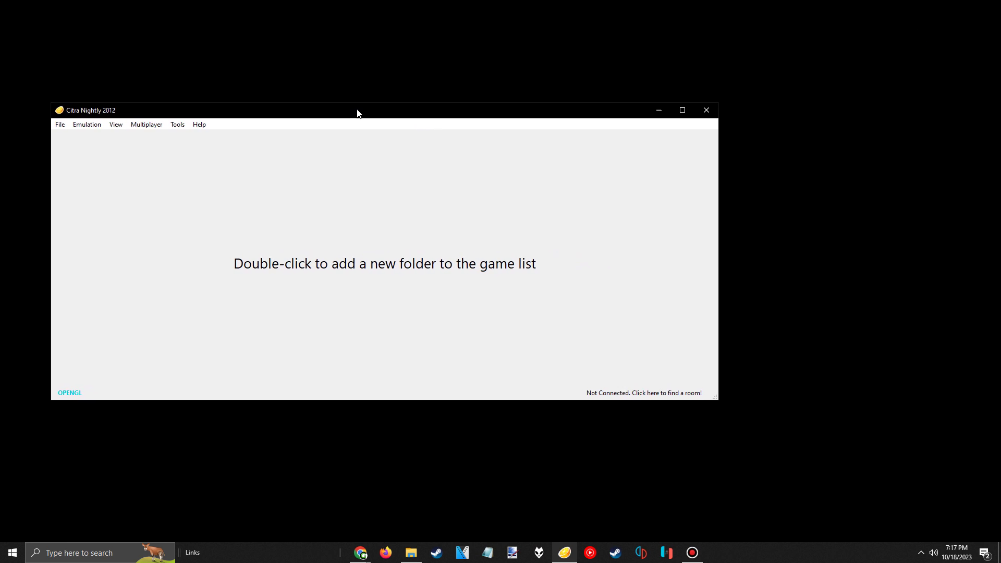
{"action": "left_click_drag", "start_coordinate": [357, 113], "coordinate": [354, 114]}
{"action": "right_click", "coordinate": [797, 177]}
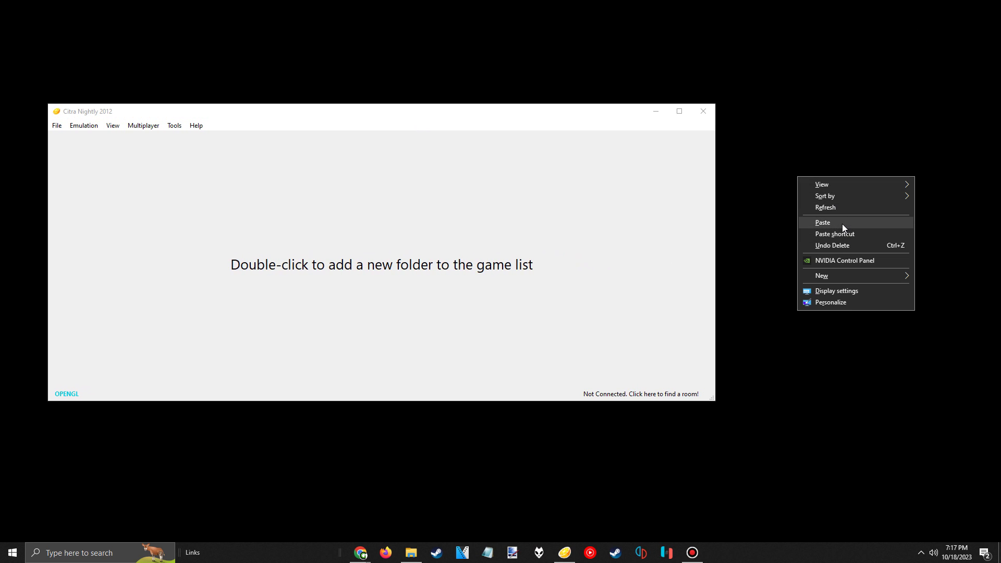
{"action": "mouse_move", "coordinate": [837, 277]}
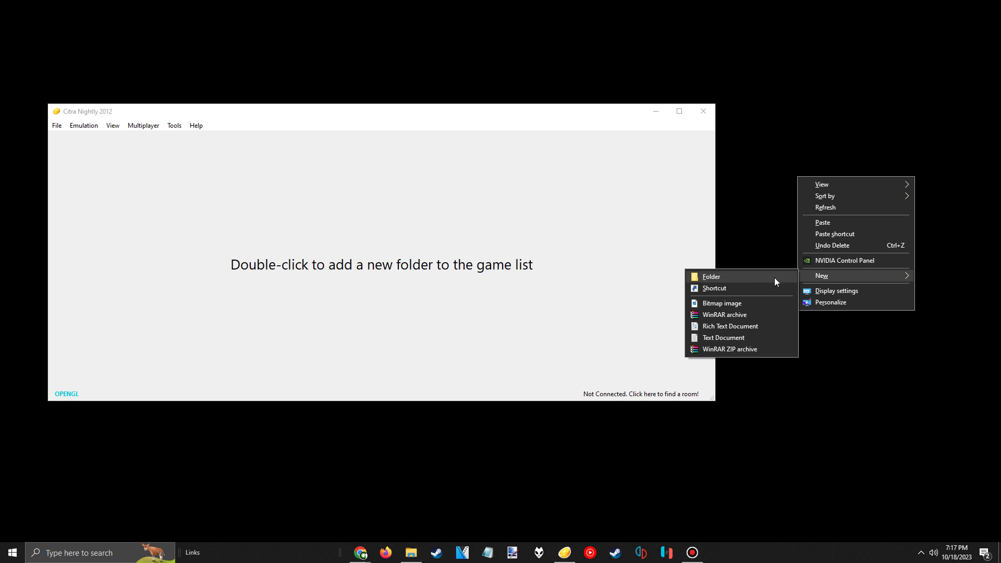
{"action": "left_click", "coordinate": [755, 277]}
{"action": "type", "text": "3DS"}
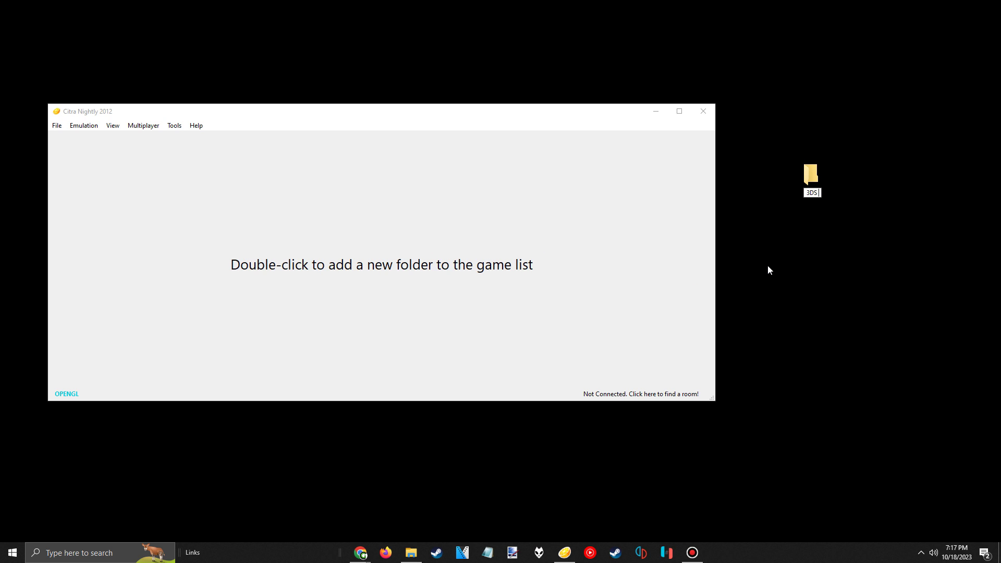
{"action": "type", "text": " Games"}
{"action": "key", "text": "Return"}
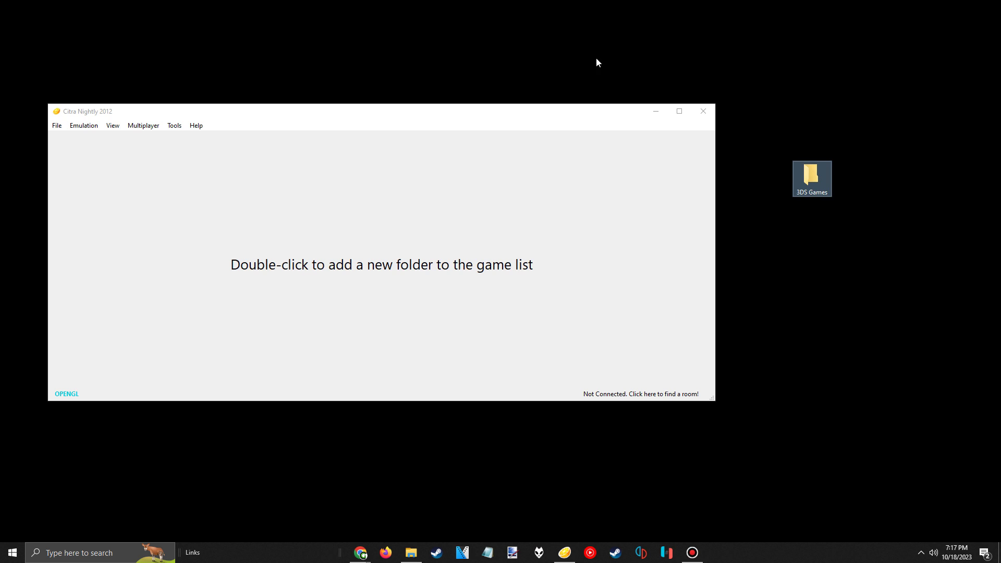
- Add the desktop's 3DS Games folder to Citra's game list and reposition the emulator window
{"action": "double_click", "coordinate": [272, 239]}
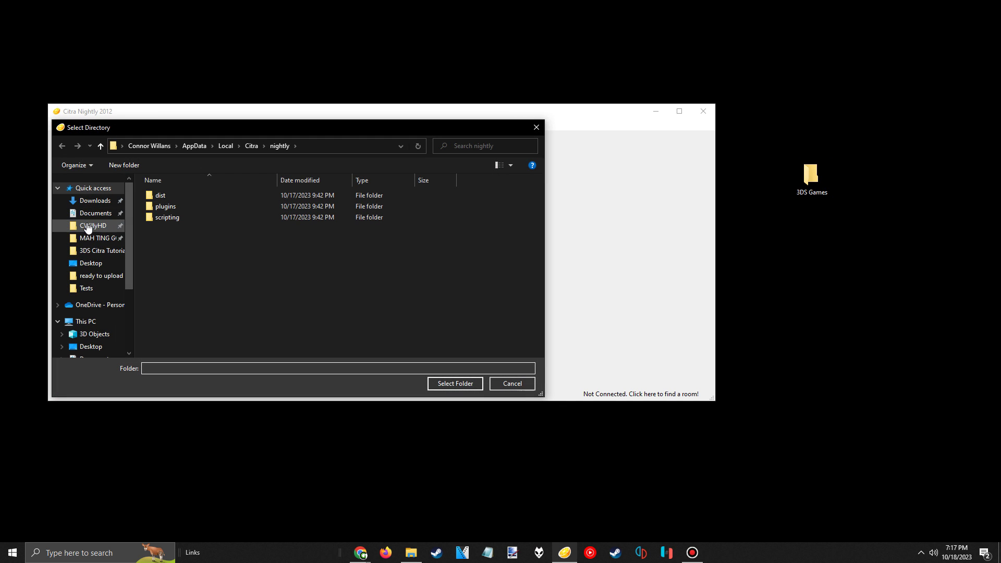
{"action": "left_click", "coordinate": [94, 263]}
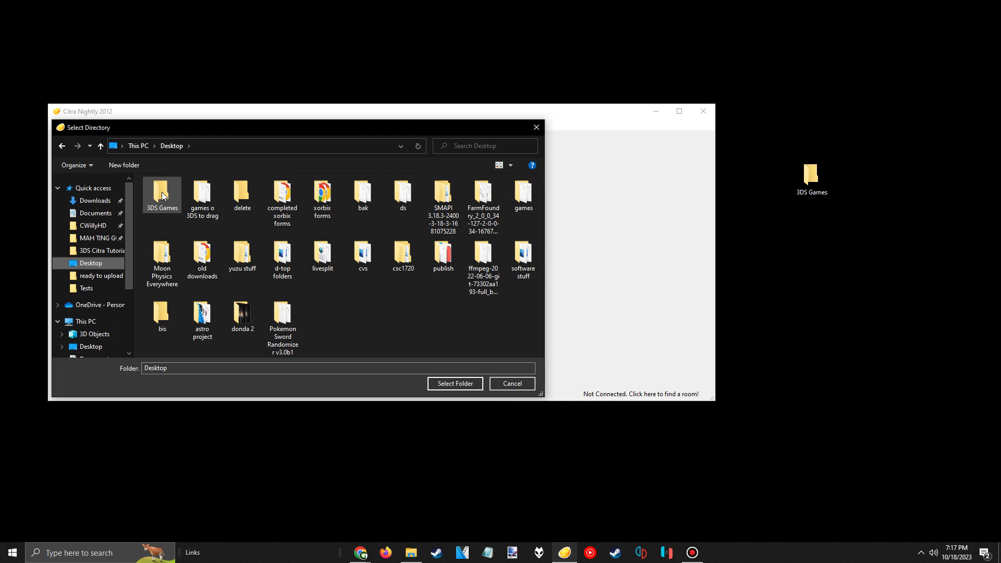
{"action": "double_click", "coordinate": [161, 193]}
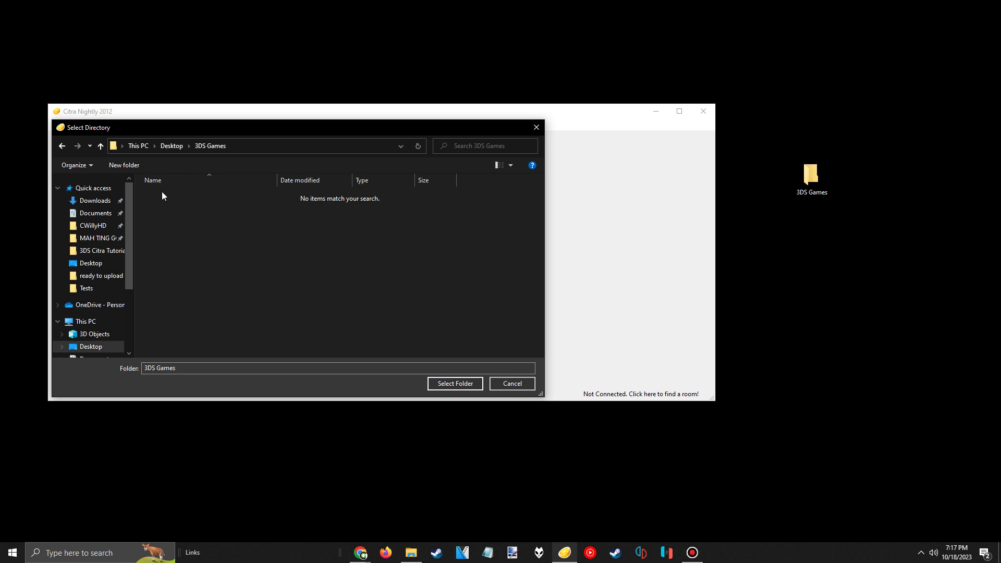
{"action": "left_click", "coordinate": [459, 383]}
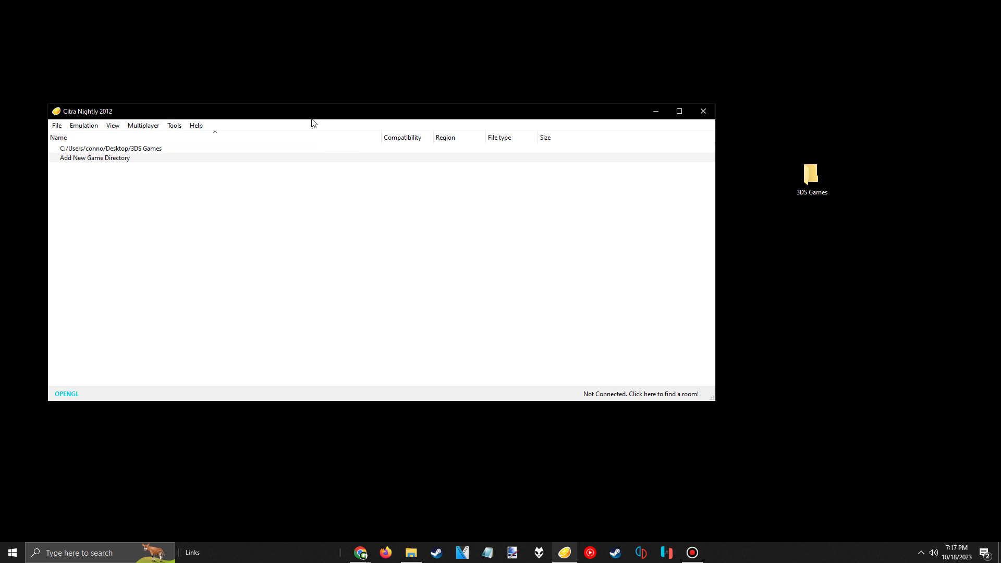
{"action": "left_click_drag", "start_coordinate": [312, 117], "coordinate": [349, 109]}
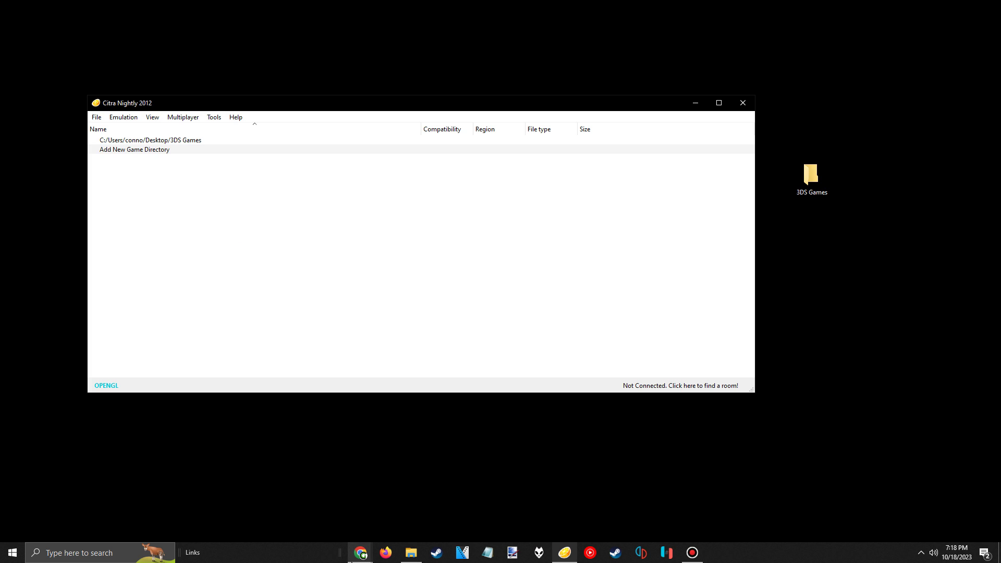
- Switch to Chrome, search Google for "3ds rom archive" and highlight the first two Internet Archive results
{"action": "mouse_move", "coordinate": [358, 560]}
{"action": "left_click", "coordinate": [382, 511]}
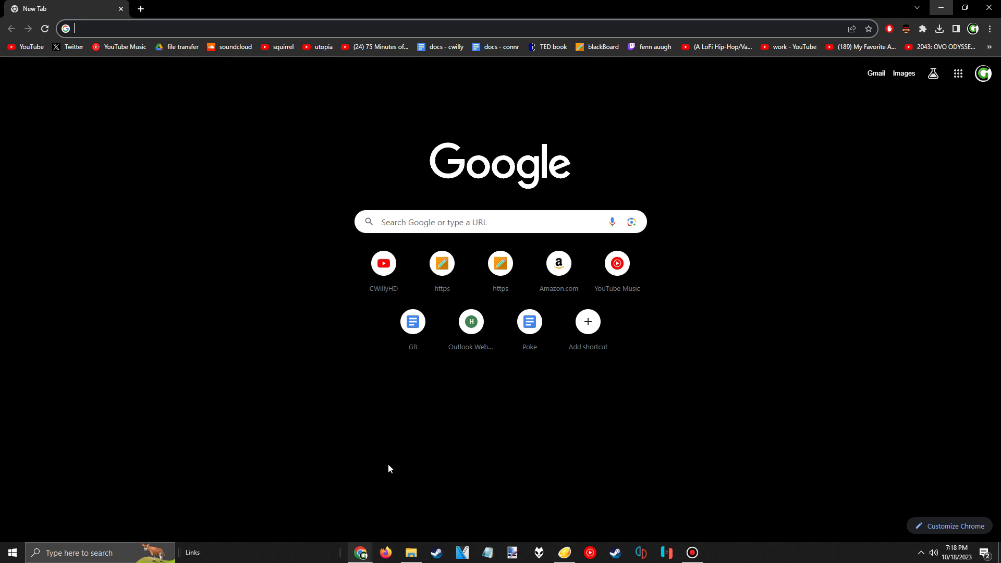
{"action": "left_click", "coordinate": [405, 216]}
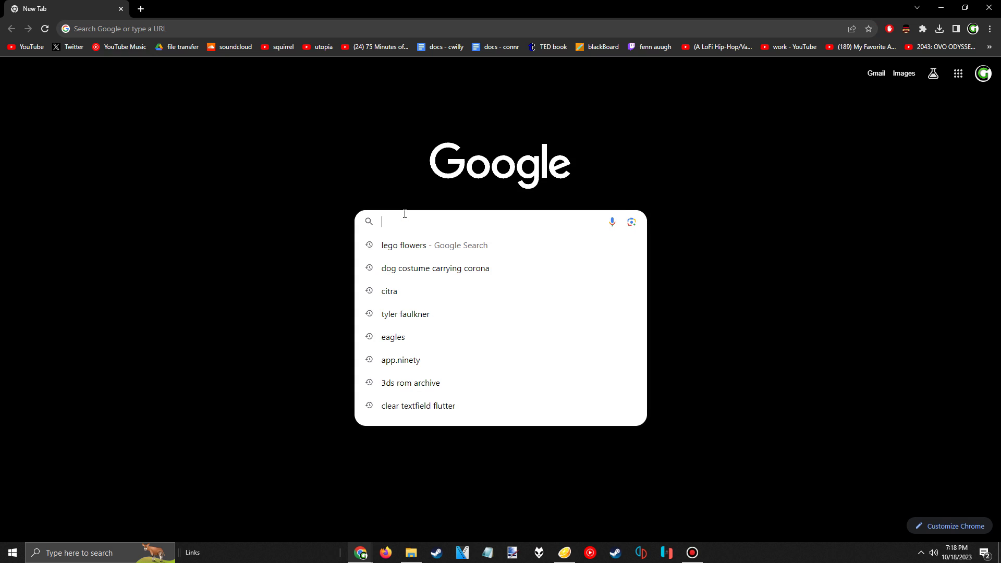
{"action": "type", "text": "3ds"}
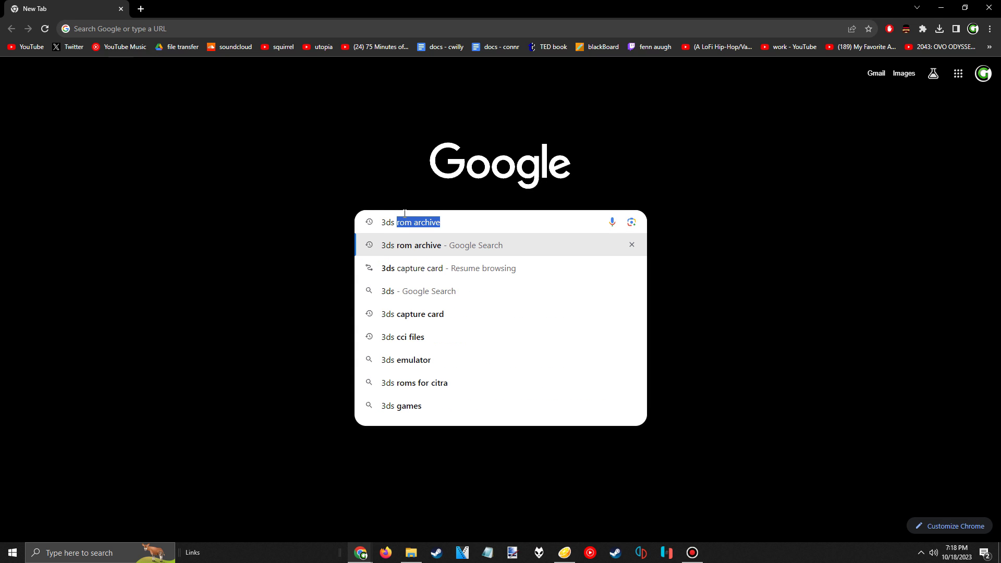
{"action": "key", "text": "Right"}
{"action": "key", "text": "Return"}
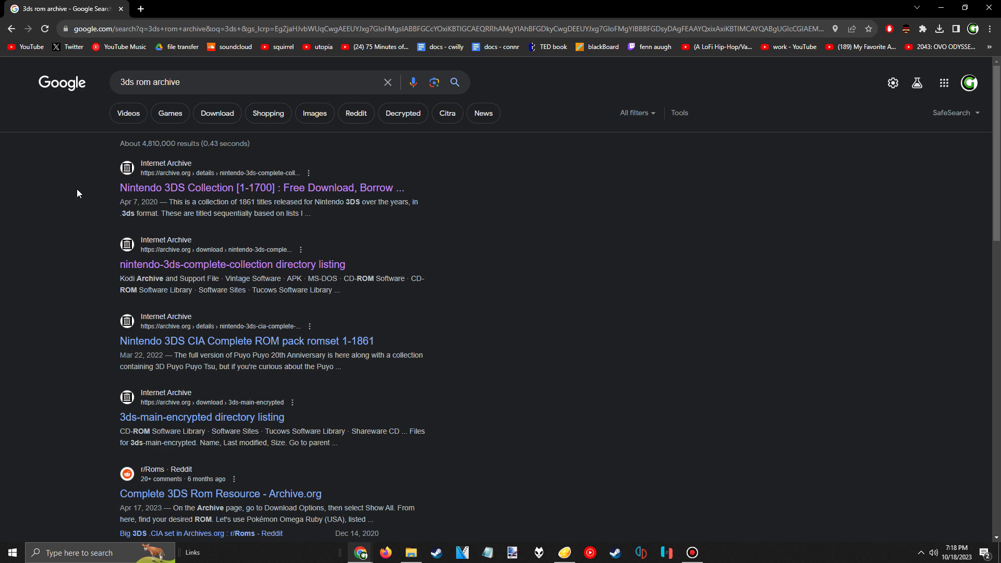
{"action": "left_click_drag", "start_coordinate": [87, 189], "coordinate": [430, 189]}
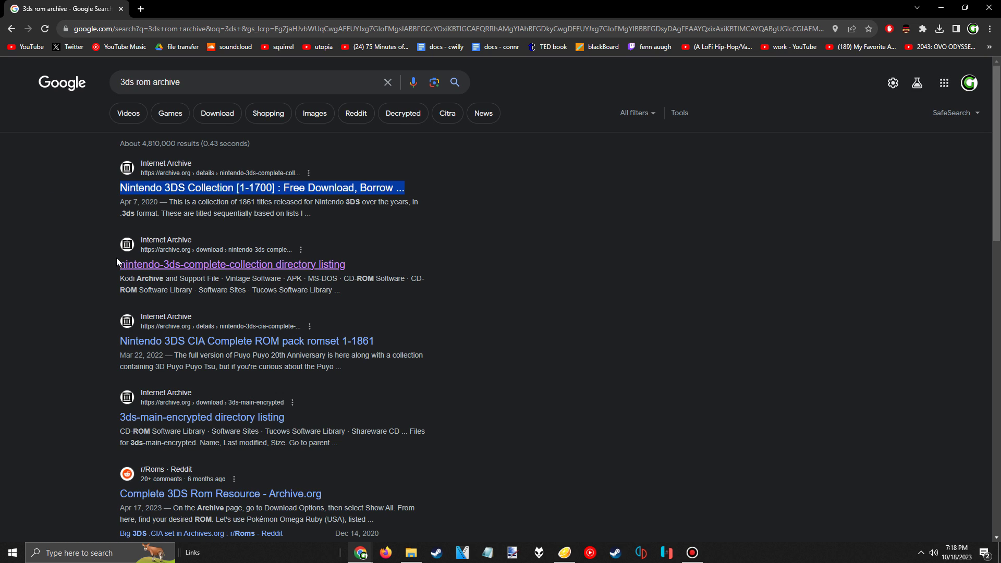
{"action": "left_click_drag", "start_coordinate": [117, 258], "coordinate": [378, 261]}
{"action": "left_click", "coordinate": [580, 261]}
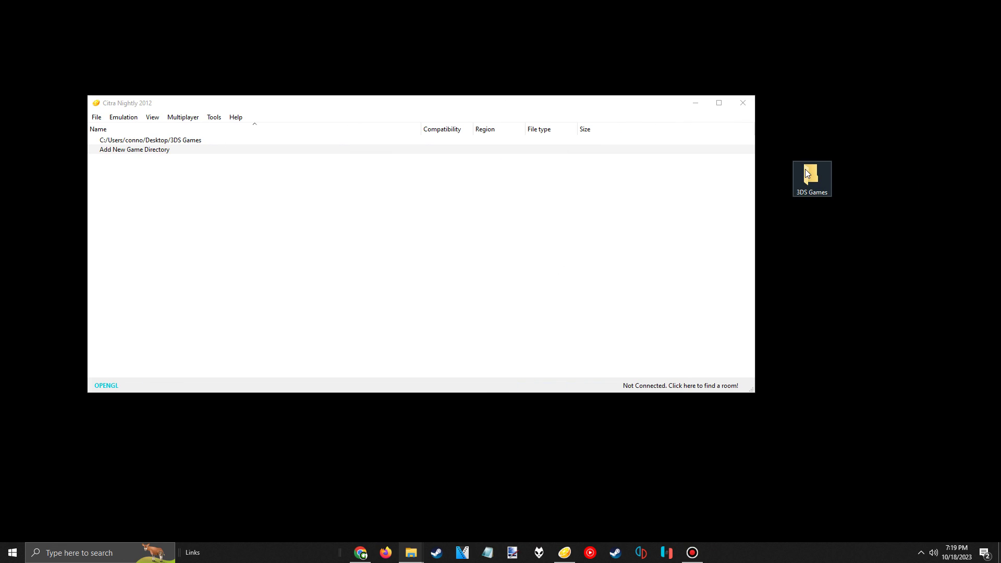
- Open the desktop's 3DS Games folder, put the five .cci game files into it and minimize the folder window
{"action": "double_click", "coordinate": [807, 172]}
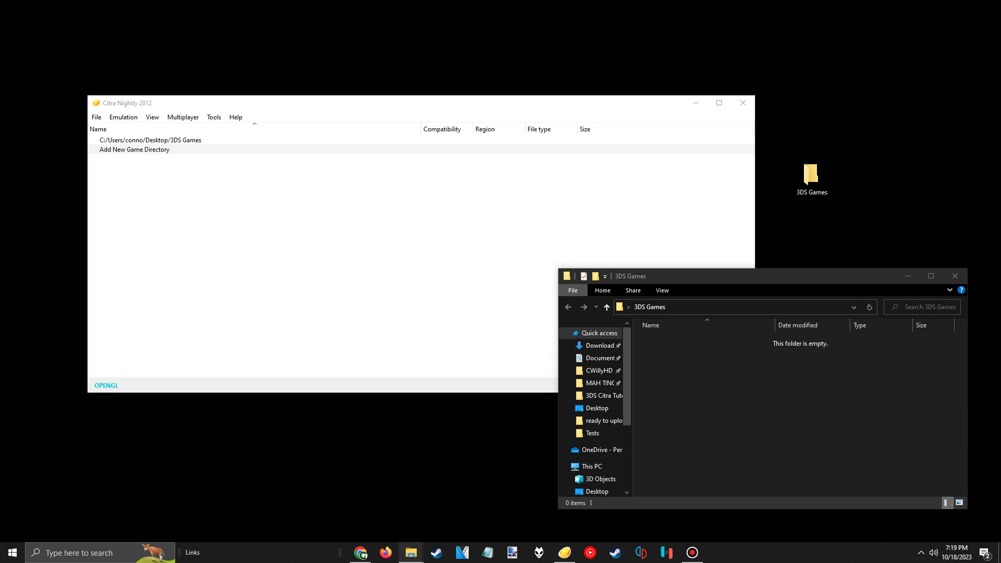
{"action": "left_click_drag", "start_coordinate": [17, 321], "coordinate": [743, 389]}
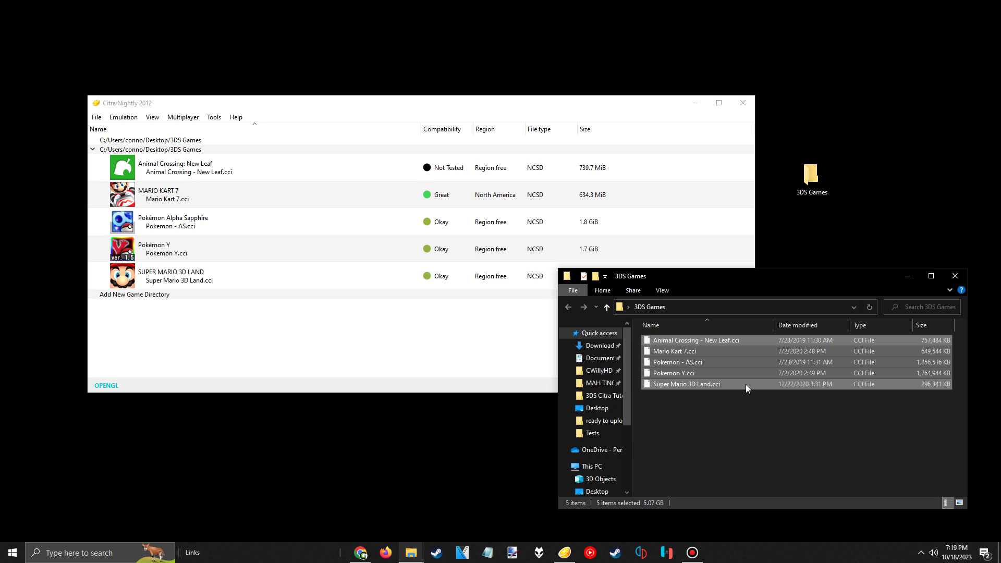
{"action": "left_click", "coordinate": [715, 419]}
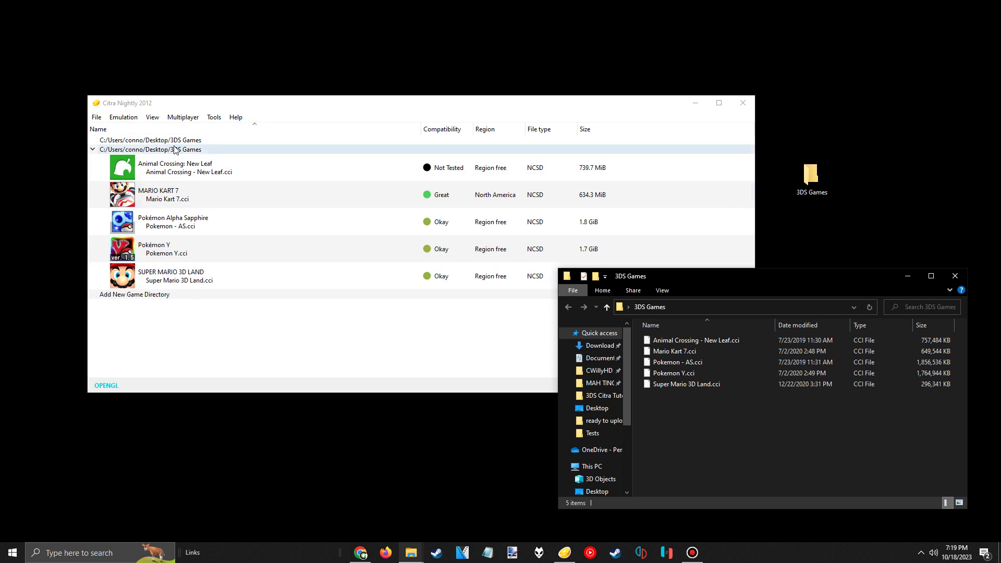
{"action": "left_click", "coordinate": [908, 276]}
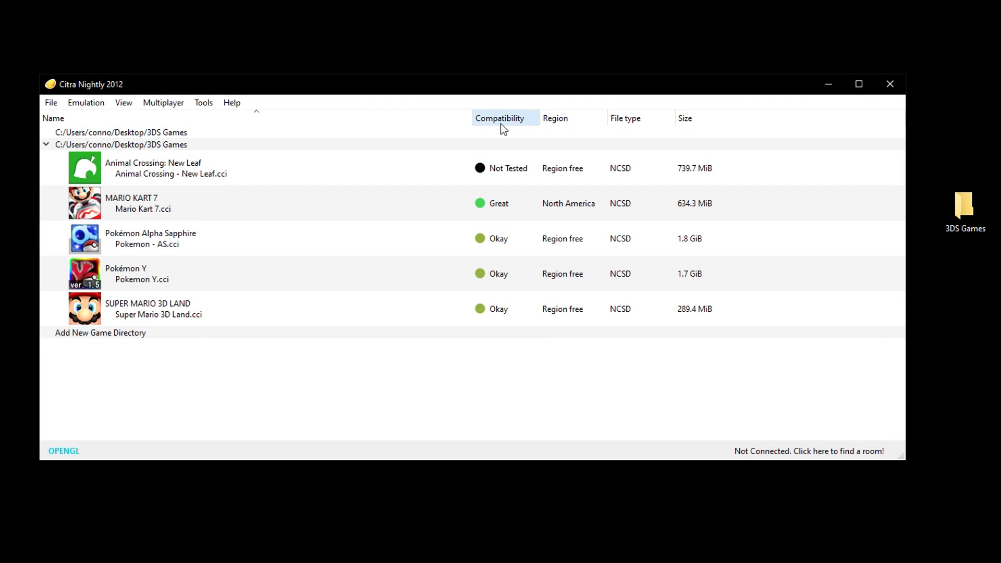
- Sort Citra's game list by compatibility so the untested game comes first and the Great-rated game last
{"action": "left_click", "coordinate": [443, 131]}
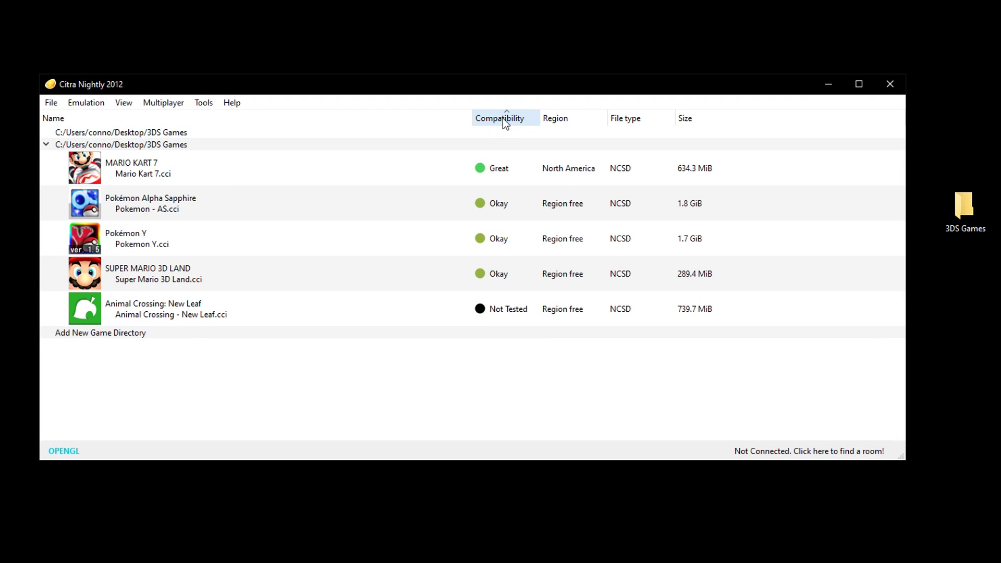
{"action": "left_click", "coordinate": [503, 118]}
{"action": "left_click", "coordinate": [503, 118]}
{"action": "left_click", "coordinate": [503, 117]}
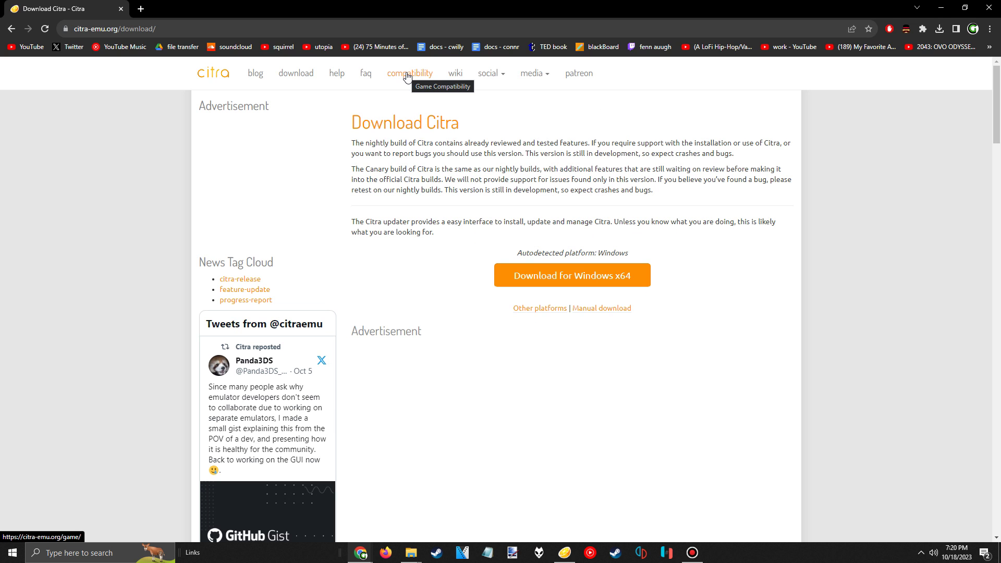
- Open the Citra website's game compatibility list and inspect the rating definitions and the chart of games per rating
{"action": "left_click", "coordinate": [407, 78]}
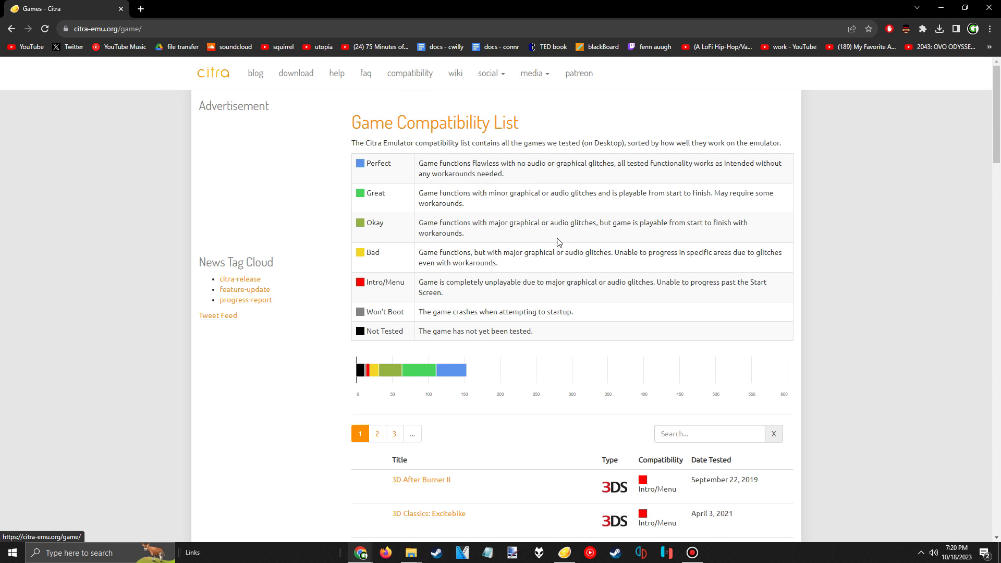
{"action": "scroll", "coordinate": [634, 208], "scroll_direction": "down", "scroll_amount": 1}
{"action": "mouse_move", "coordinate": [601, 323]}
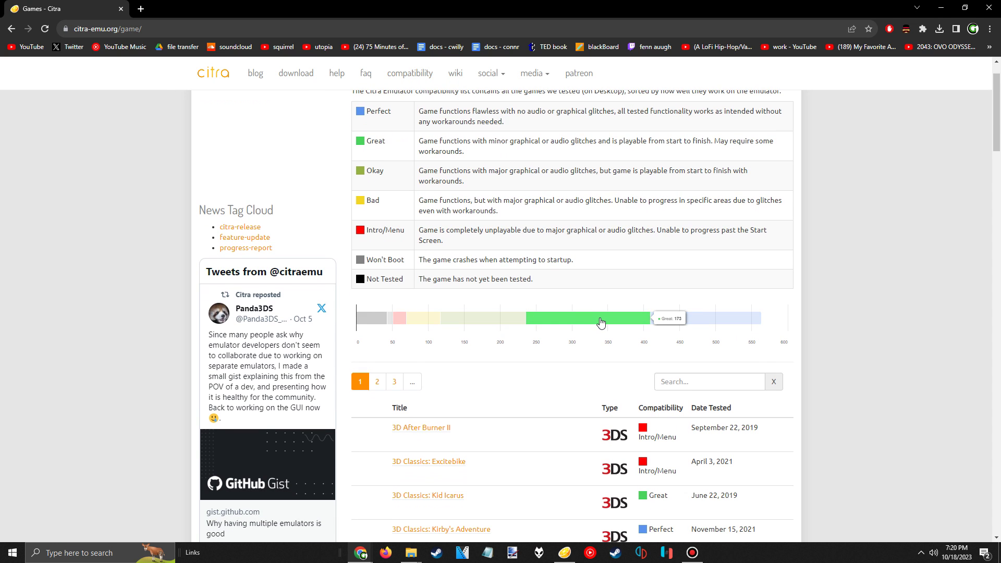
{"action": "mouse_move", "coordinate": [695, 324]}
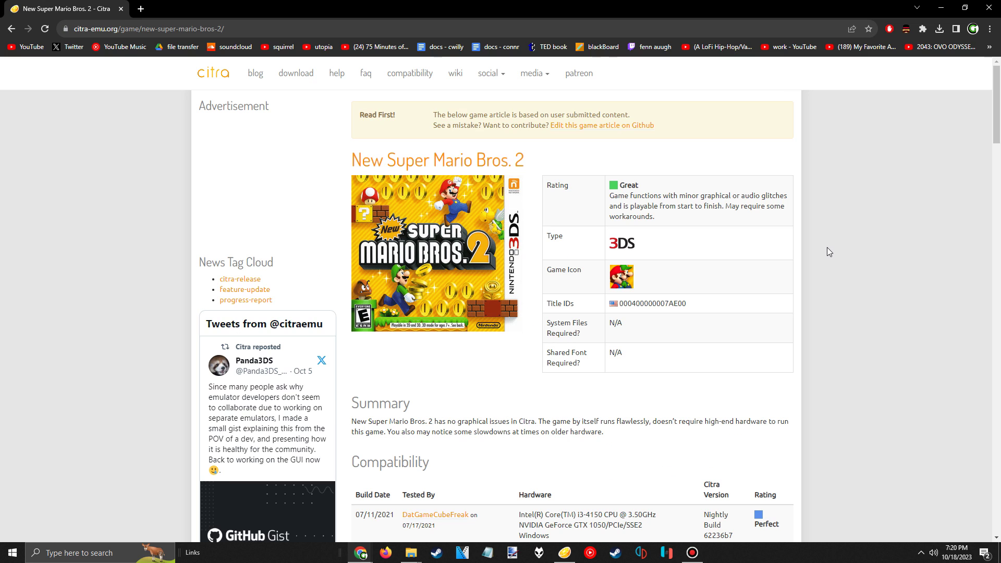
- Review the New Super Mario Bros. 2 compatibility reports, examining the tested hardware, ratings and build dates
{"action": "scroll", "coordinate": [827, 248], "scroll_direction": "down", "scroll_amount": 4}
{"action": "scroll", "coordinate": [825, 249], "scroll_direction": "down", "scroll_amount": 2}
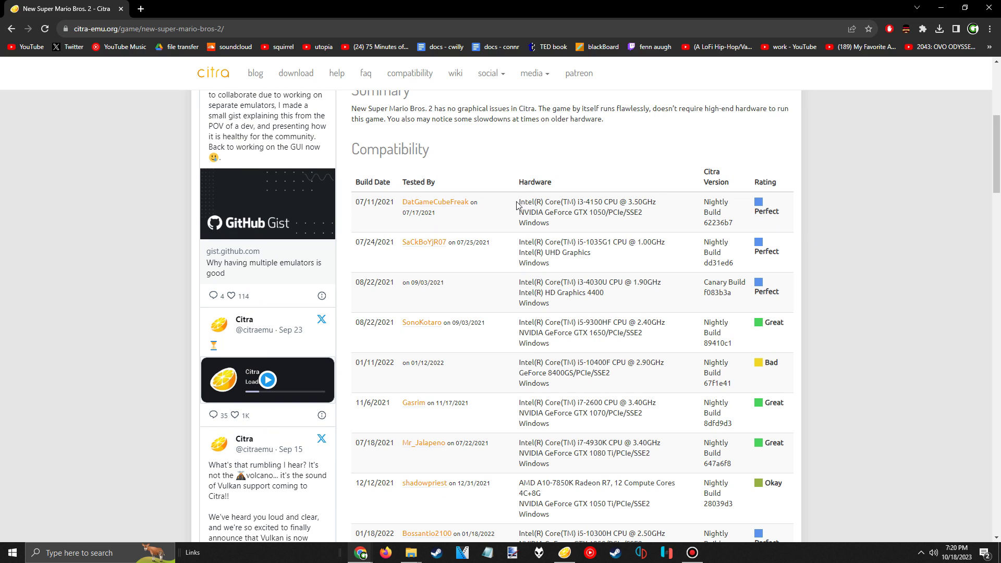
{"action": "left_click_drag", "start_coordinate": [516, 205], "coordinate": [641, 235]}
{"action": "left_click_drag", "start_coordinate": [757, 214], "coordinate": [794, 216]}
{"action": "left_click_drag", "start_coordinate": [395, 204], "coordinate": [404, 208]}
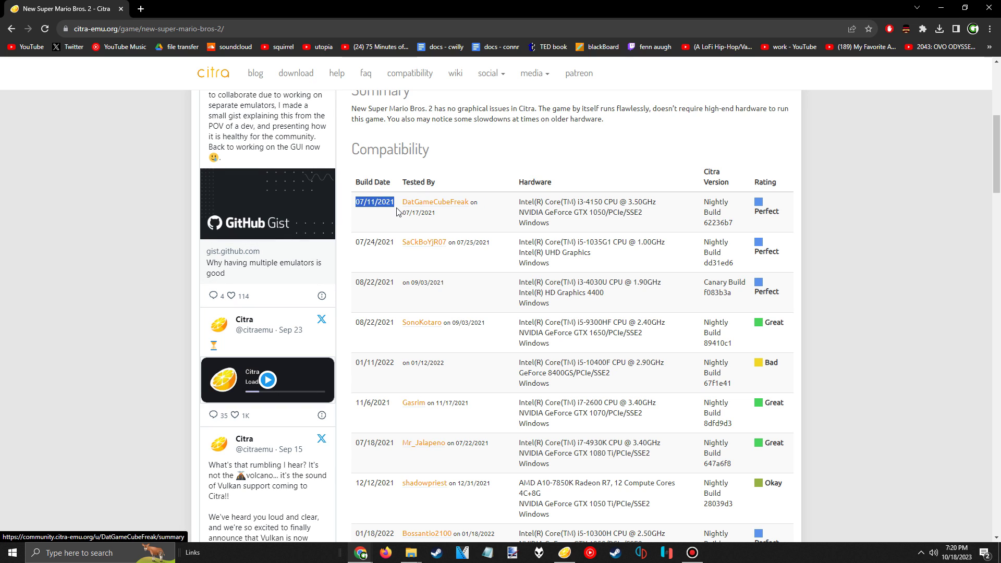
{"action": "left_click", "coordinate": [658, 286]}
{"action": "scroll", "coordinate": [635, 260], "scroll_direction": "down", "scroll_amount": 2}
{"action": "scroll", "coordinate": [634, 259], "scroll_direction": "down", "scroll_amount": 1}
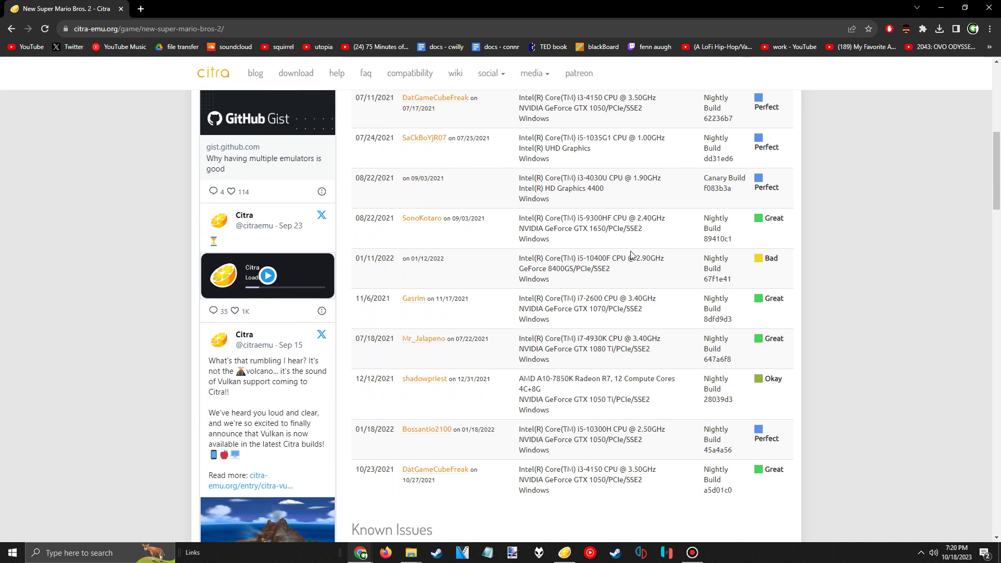
{"action": "scroll", "coordinate": [631, 256], "scroll_direction": "up", "scroll_amount": 8}
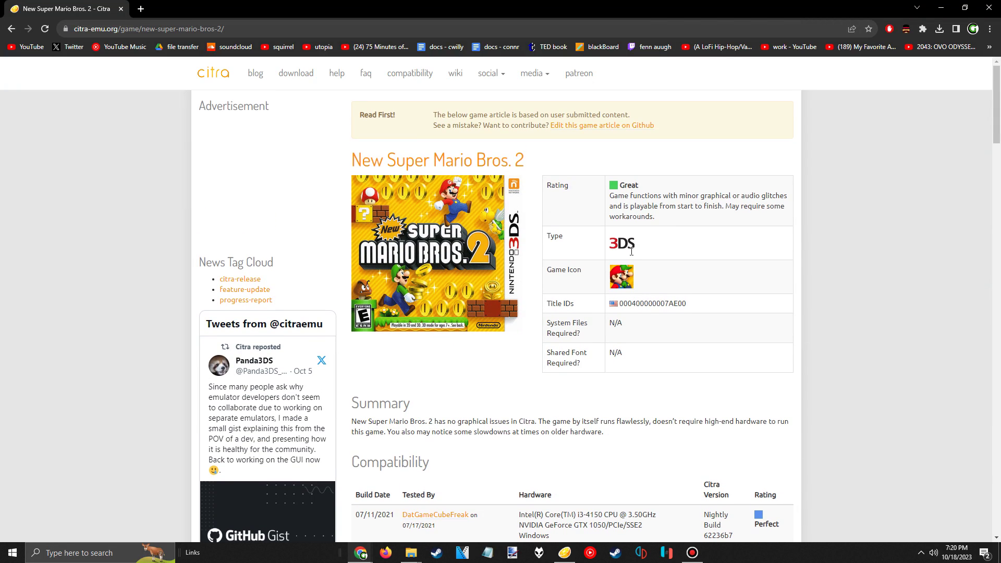
- Return to the game compatibility list and look through the ratings of the Pokémon titles
{"action": "left_click", "coordinate": [409, 74]}
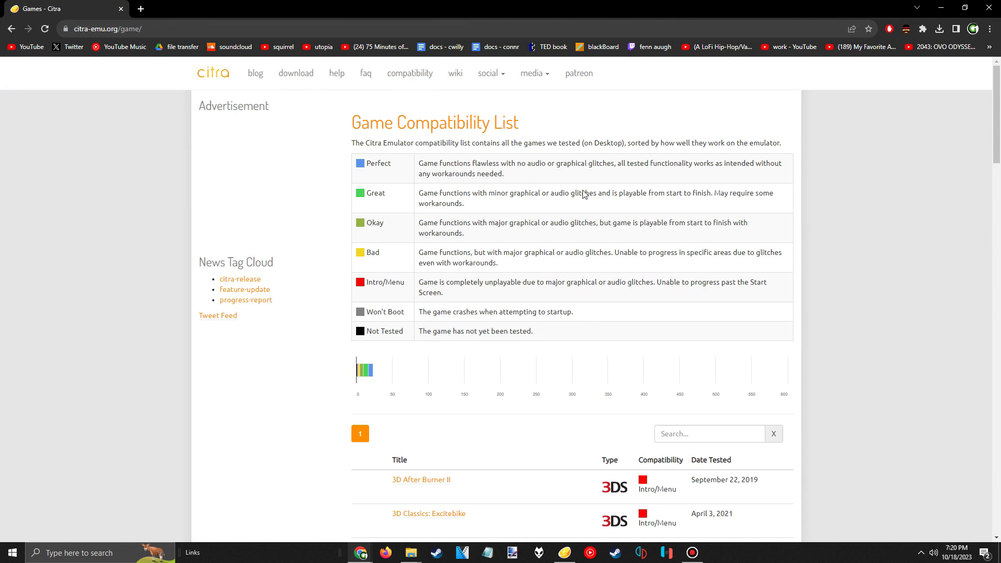
{"action": "scroll", "coordinate": [587, 204], "scroll_direction": "down", "scroll_amount": 2}
{"action": "scroll", "coordinate": [589, 208], "scroll_direction": "down", "scroll_amount": 15}
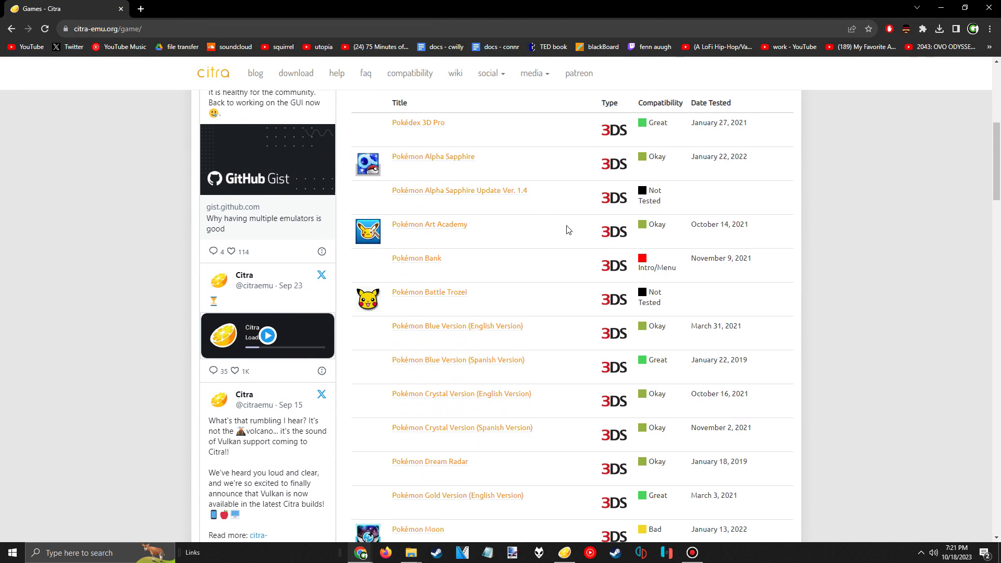
{"action": "scroll", "coordinate": [567, 231], "scroll_direction": "down", "scroll_amount": 5}
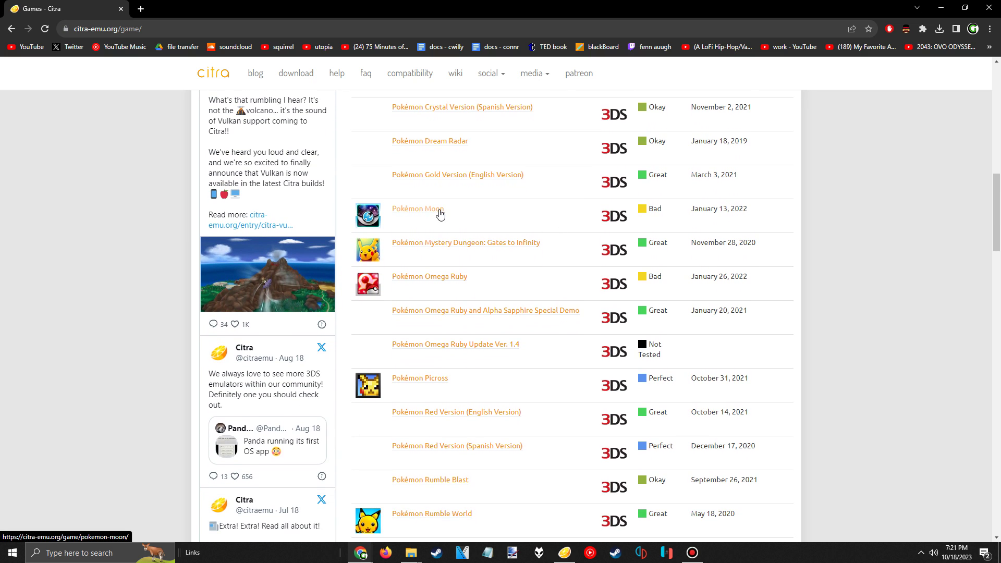
{"action": "scroll", "coordinate": [588, 219], "scroll_direction": "down", "scroll_amount": 3}
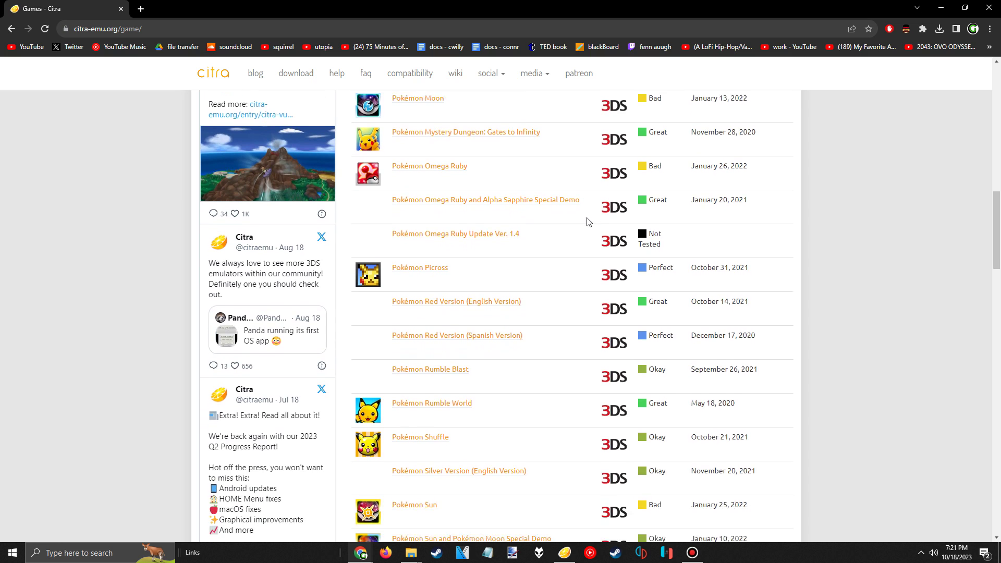
{"action": "scroll", "coordinate": [588, 222], "scroll_direction": "down", "scroll_amount": 2}
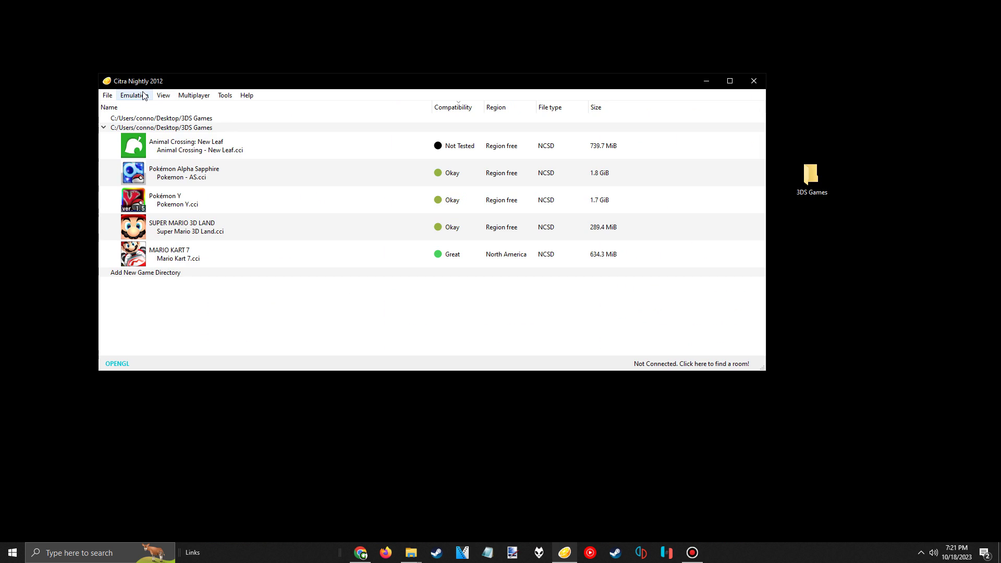
- Open Citra's configuration, move its window into view and replace the default system username with the player's own username
{"action": "left_click", "coordinate": [135, 95]}
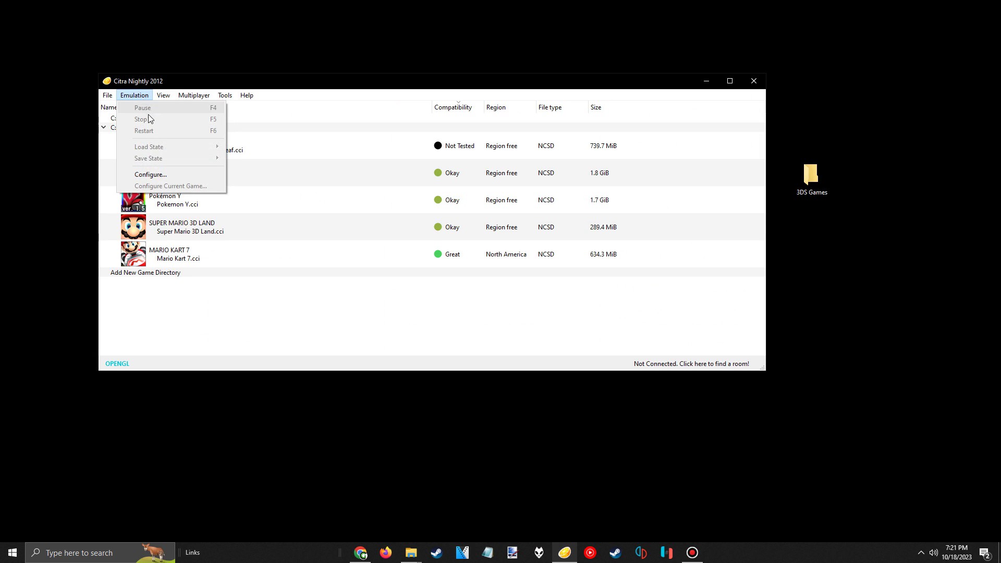
{"action": "left_click", "coordinate": [154, 176]}
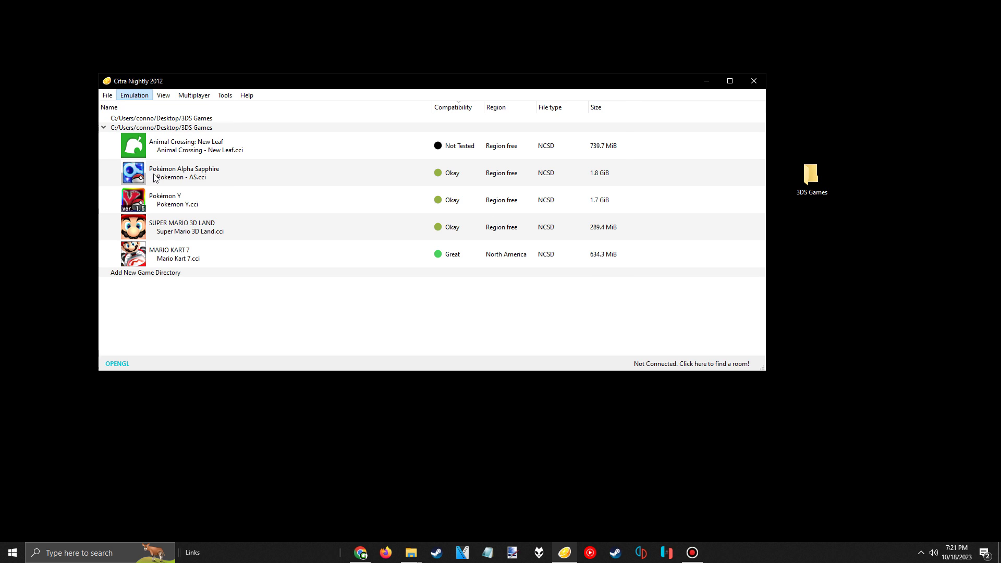
{"action": "left_click_drag", "start_coordinate": [451, 35], "coordinate": [553, 119]}
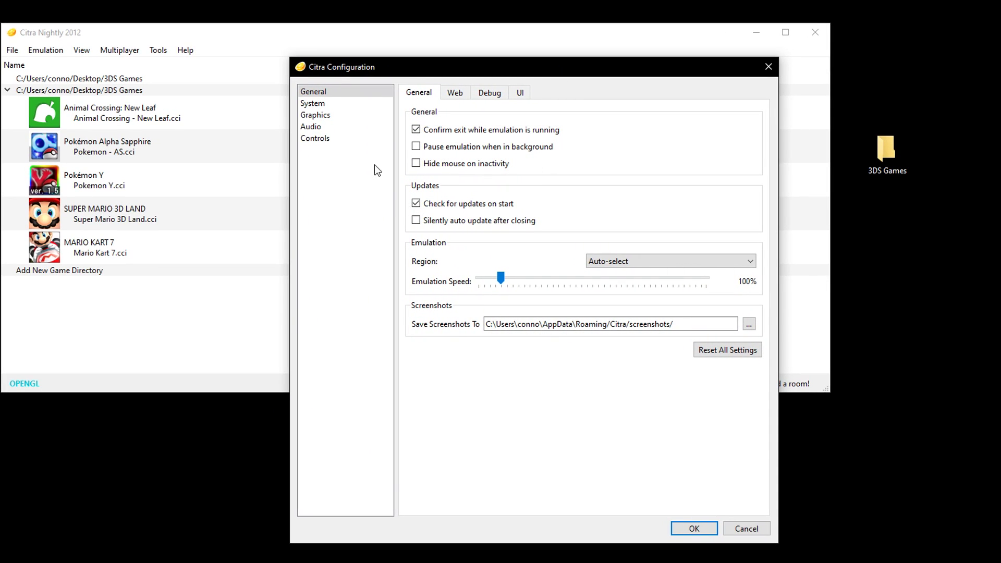
{"action": "left_click", "coordinate": [312, 104]}
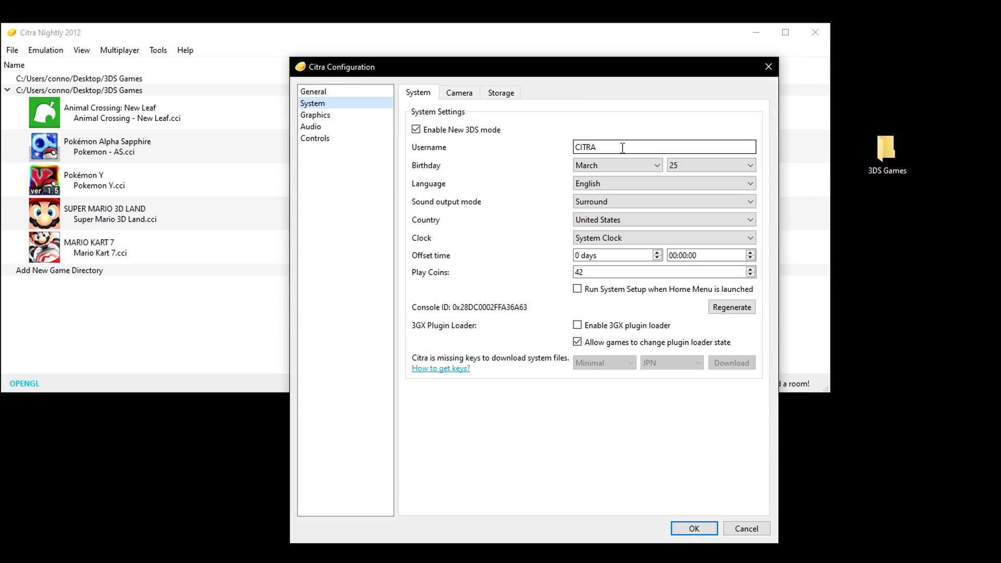
{"action": "double_click", "coordinate": [621, 148]}
{"action": "type", "text": "CWilly"}
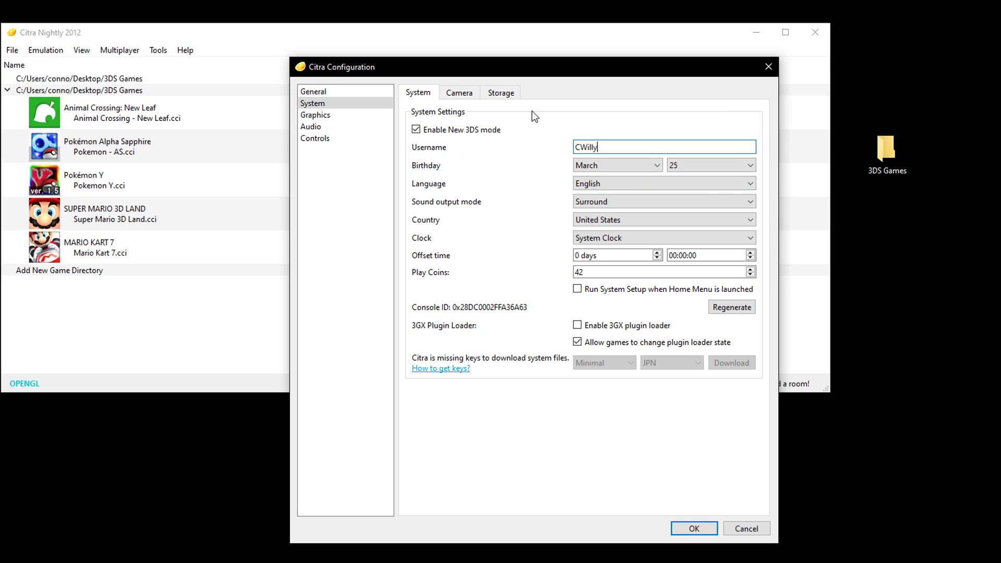
- In the graphics settings, try the Native (400x240) internal resolution and finally set it to 10x Native (4000x2400)
{"action": "left_click", "coordinate": [321, 117]}
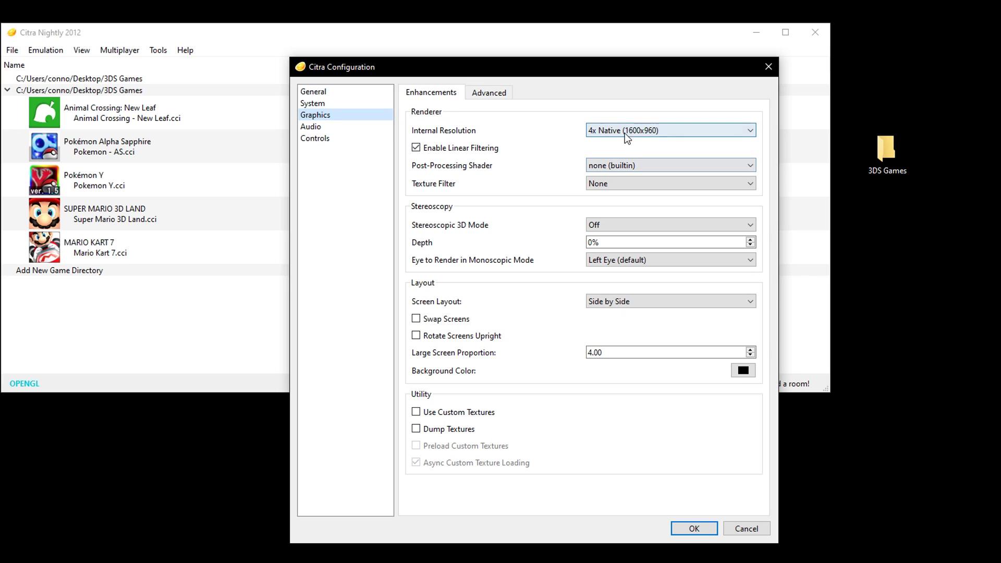
{"action": "left_click", "coordinate": [607, 131]}
{"action": "scroll", "coordinate": [641, 164], "scroll_direction": "up", "scroll_amount": 1}
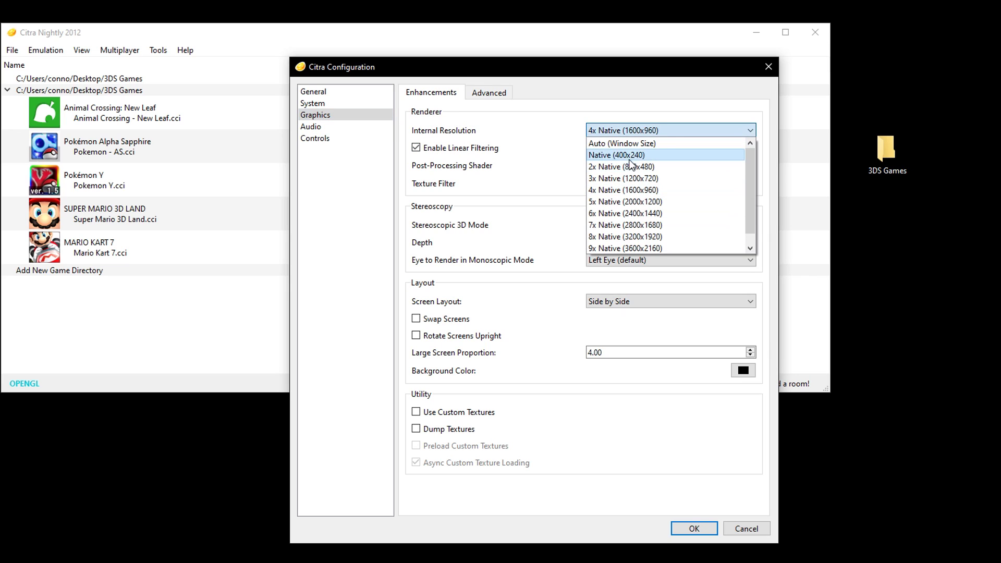
{"action": "left_click", "coordinate": [655, 154]}
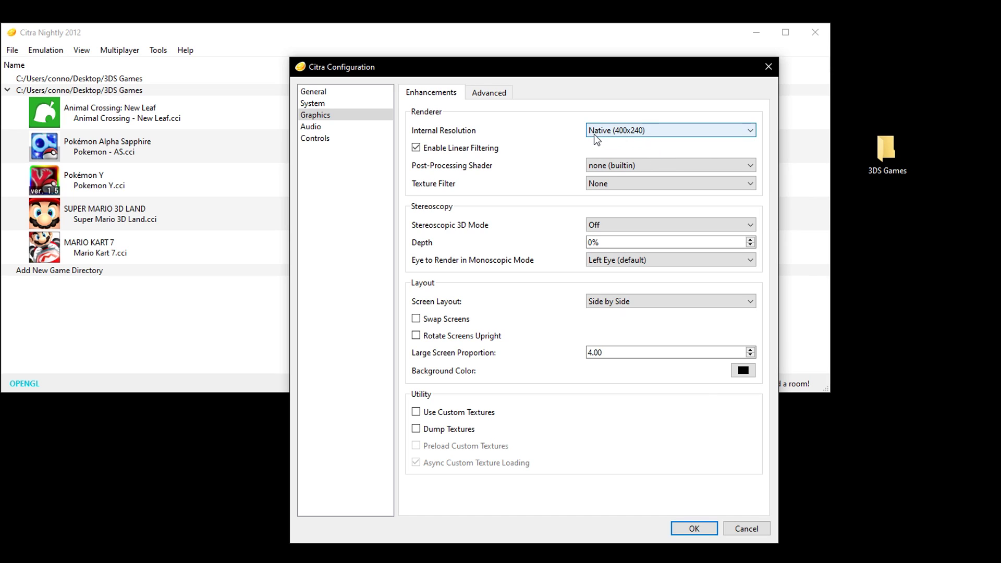
{"action": "left_click", "coordinate": [620, 130]}
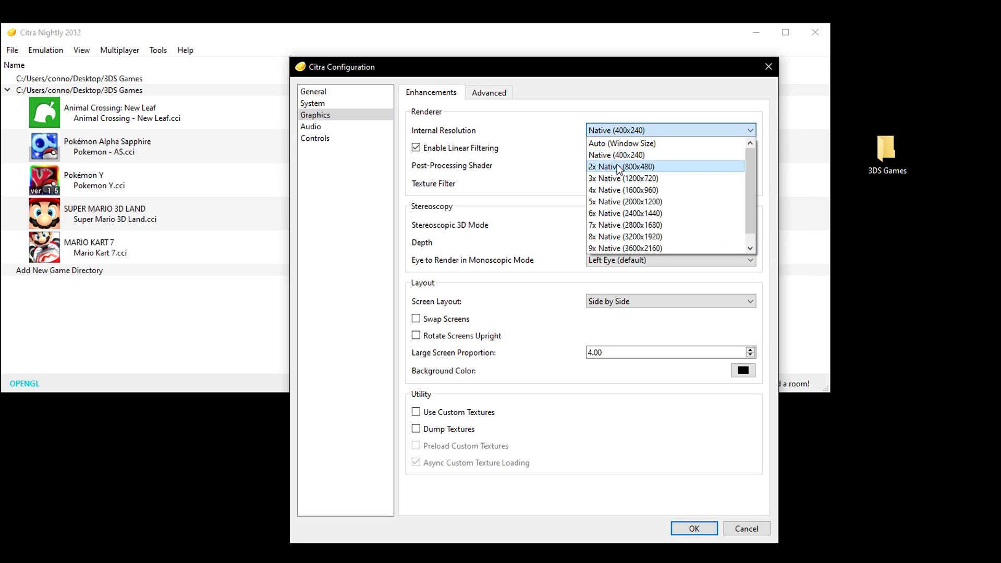
{"action": "scroll", "coordinate": [639, 203], "scroll_direction": "down", "scroll_amount": 1}
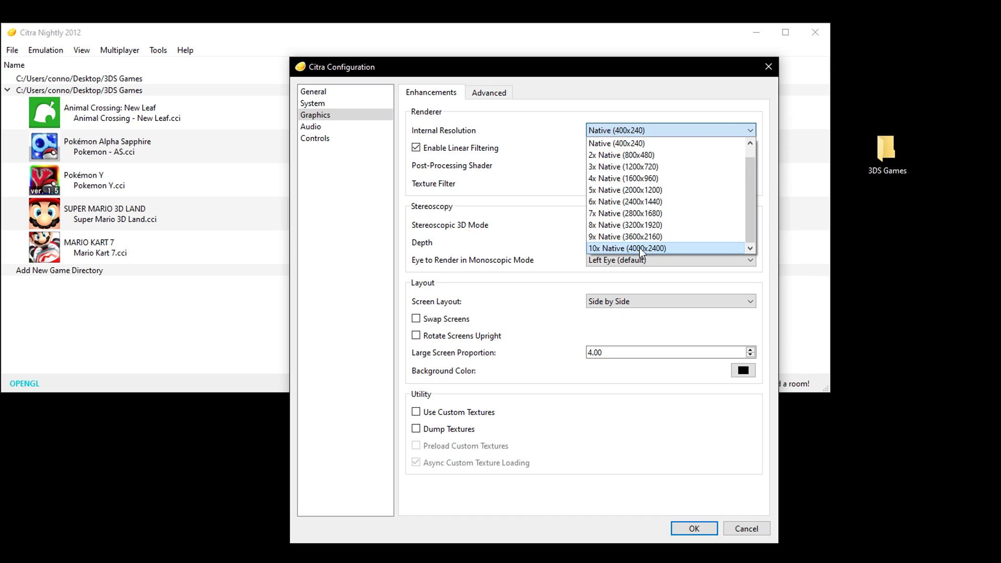
{"action": "left_click", "coordinate": [671, 249]}
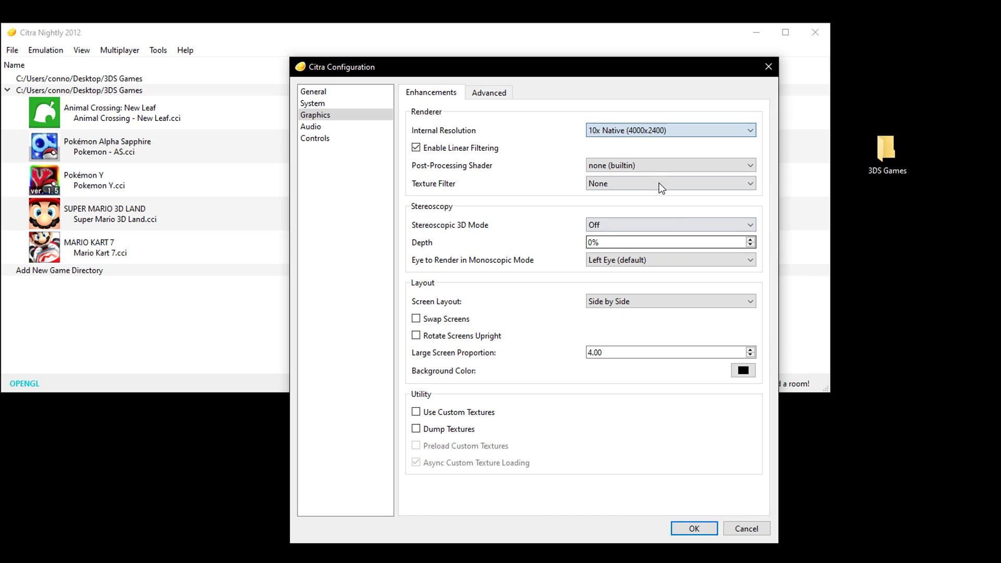
- Set the internal resolution to 4x Native (1600x960)
{"action": "left_click", "coordinate": [676, 130]}
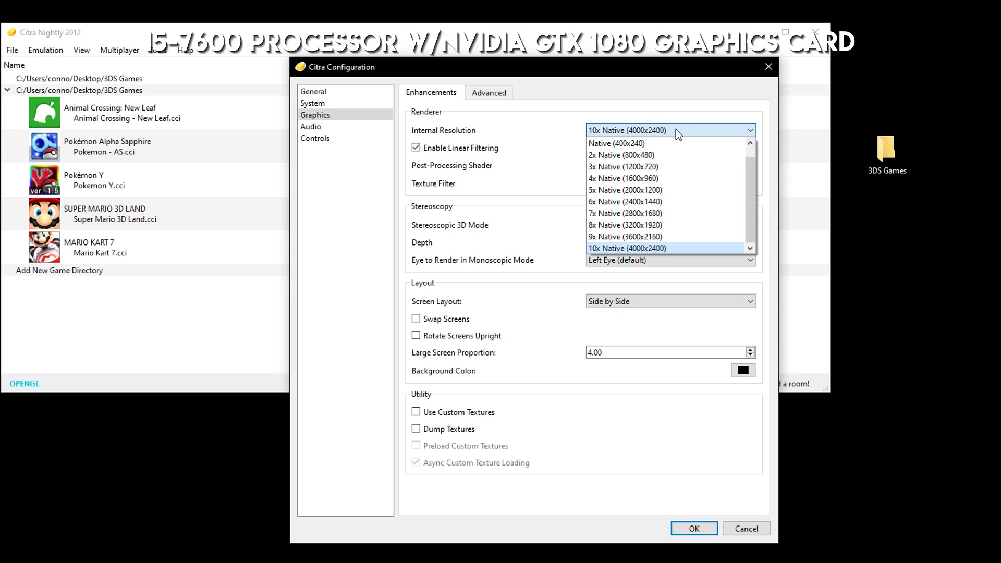
{"action": "left_click", "coordinate": [656, 179]}
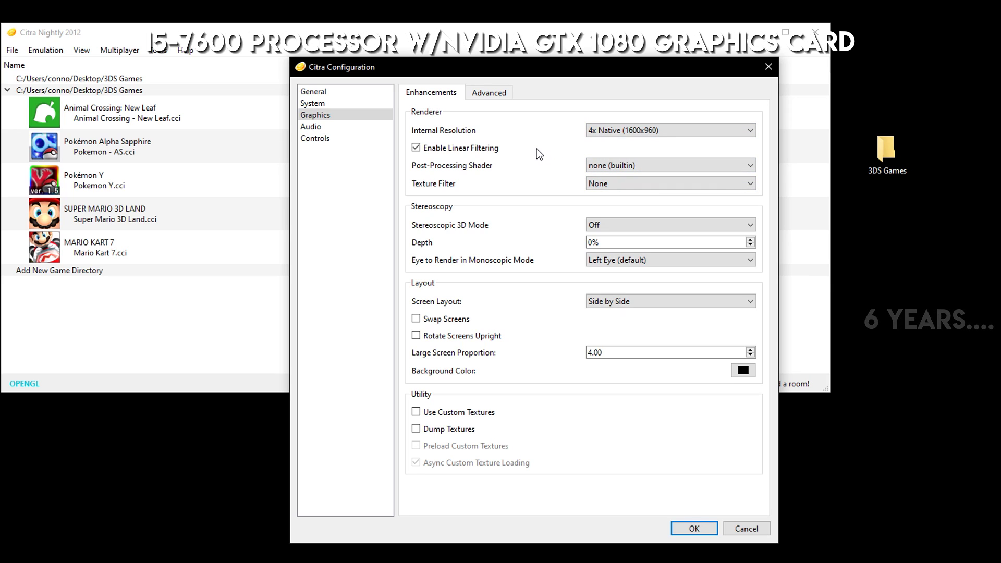
- Try the Single Screen, Separate Windows and Hybrid Screen layouts, and set the screen layout back to Side by Side
{"action": "left_click", "coordinate": [618, 300]}
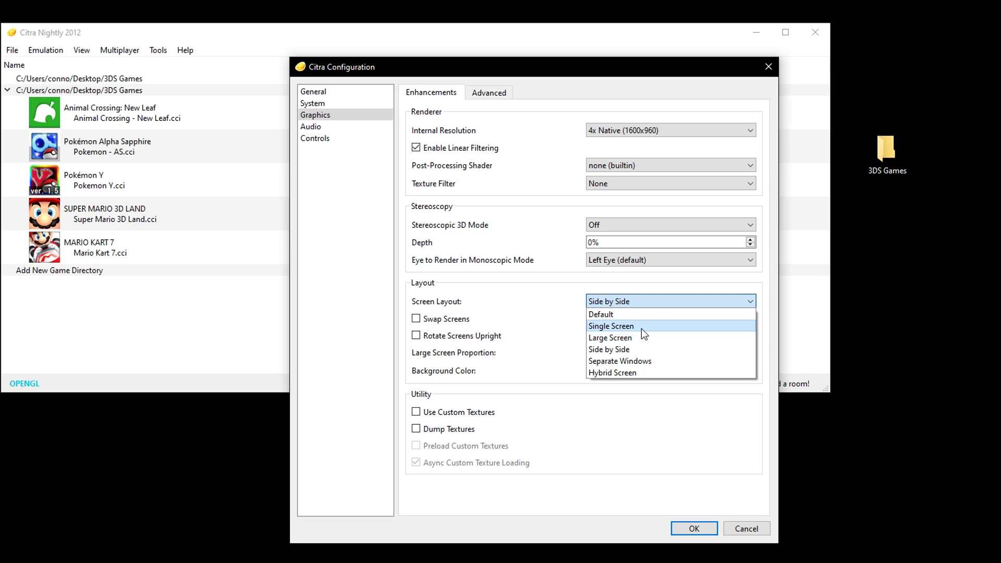
{"action": "left_click", "coordinate": [641, 327]}
{"action": "left_click", "coordinate": [635, 304]}
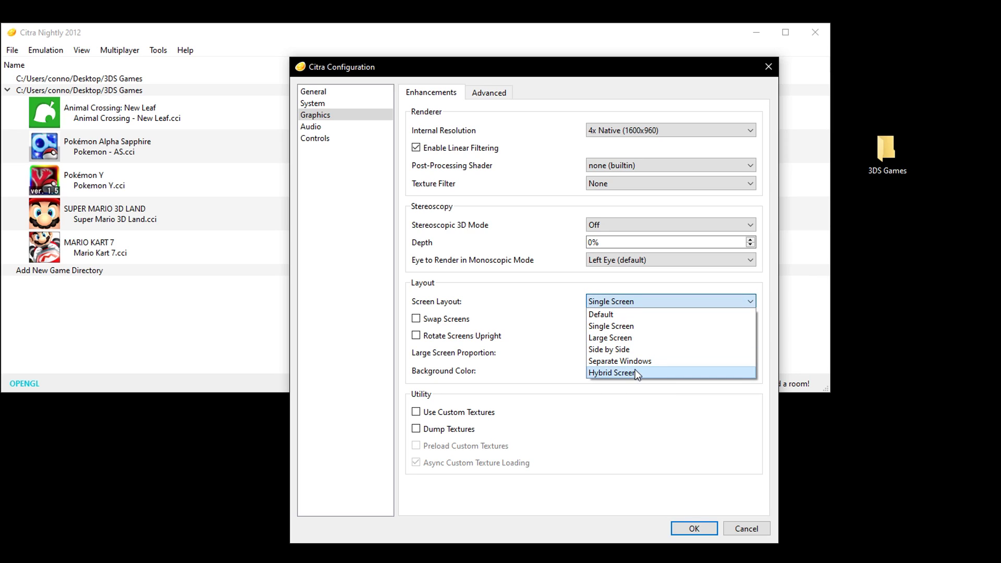
{"action": "left_click", "coordinate": [634, 361]}
{"action": "left_click", "coordinate": [632, 305]}
{"action": "left_click", "coordinate": [618, 372]}
{"action": "left_click", "coordinate": [628, 306]}
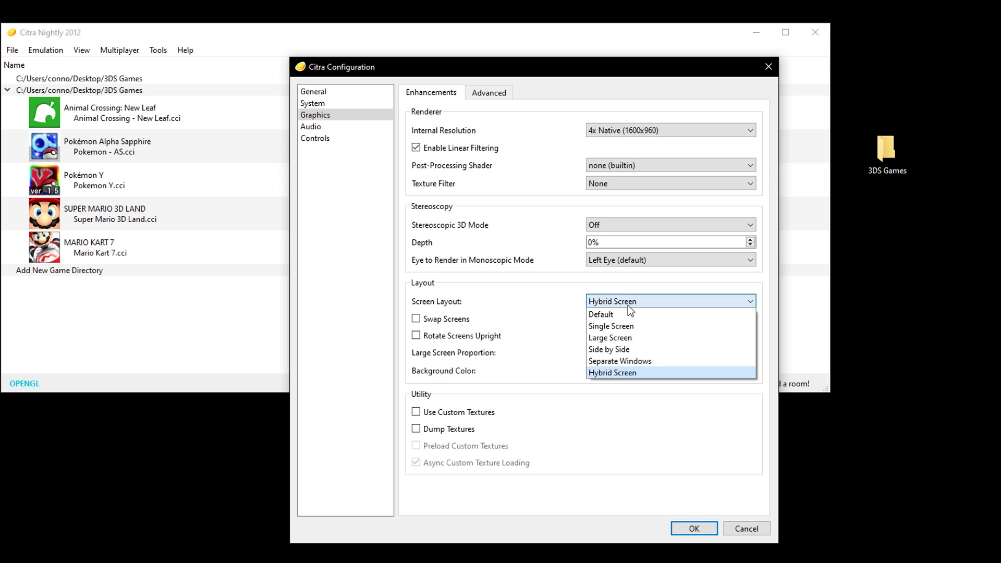
{"action": "left_click", "coordinate": [624, 350]}
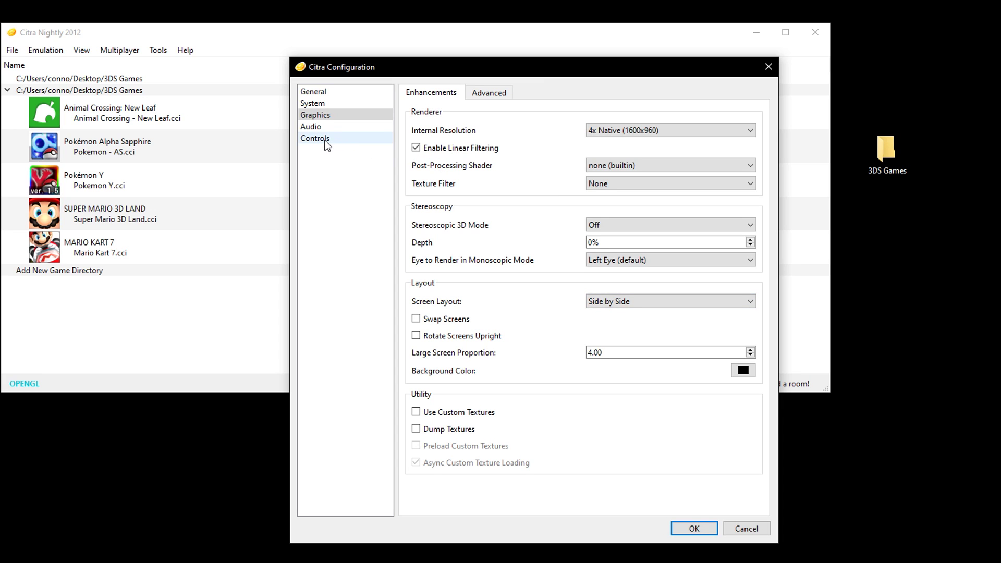
- Check the input mappings in the control settings, including A, B and directional pad left, and accept the configuration
{"action": "left_click", "coordinate": [324, 140]}
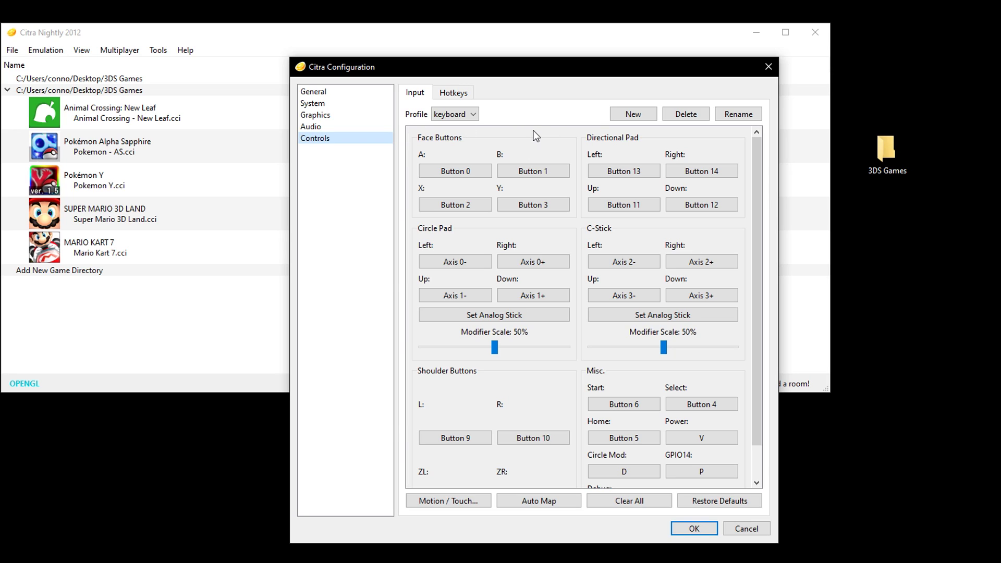
{"action": "left_click", "coordinate": [465, 172]}
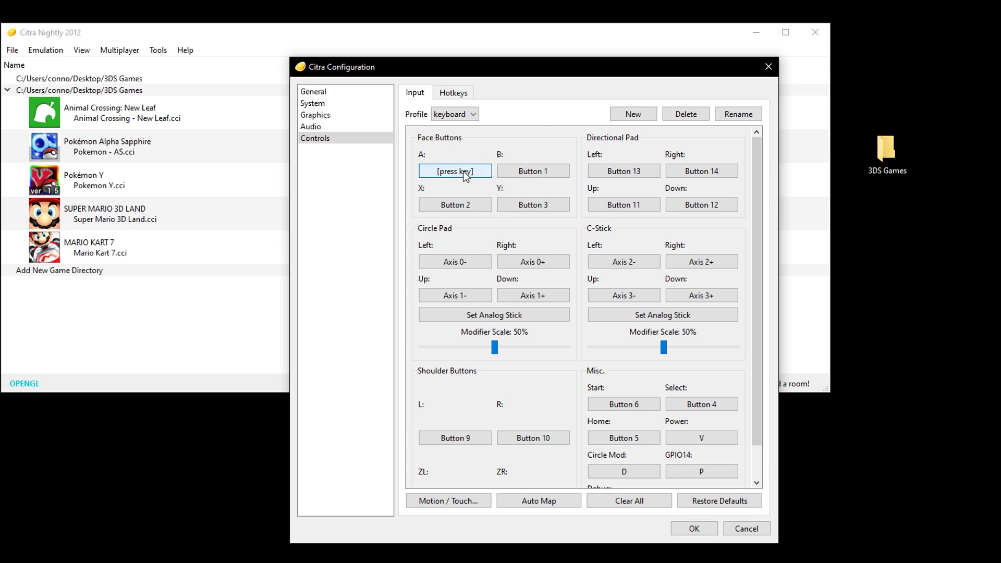
{"action": "left_click", "coordinate": [543, 176]}
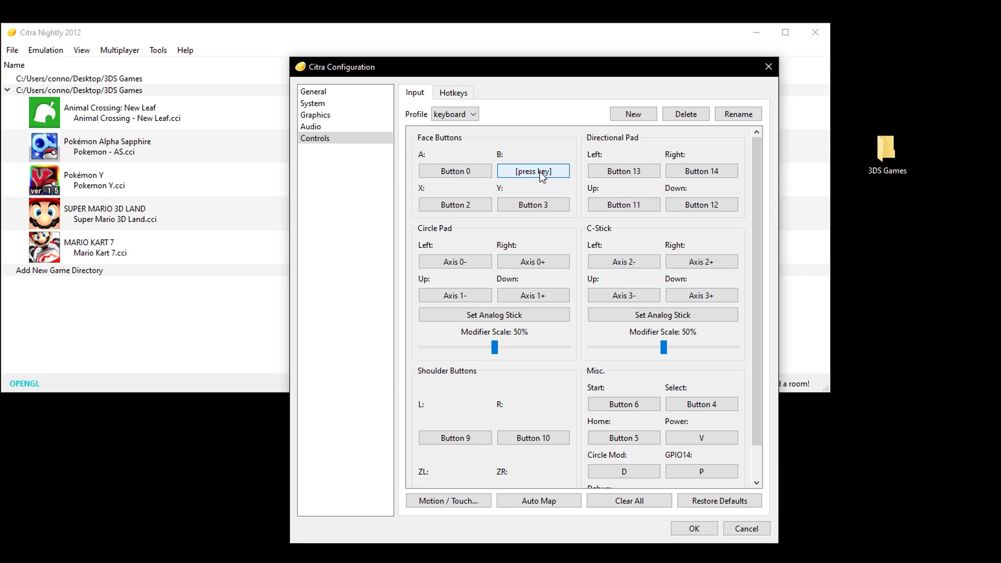
{"action": "left_click", "coordinate": [616, 175]}
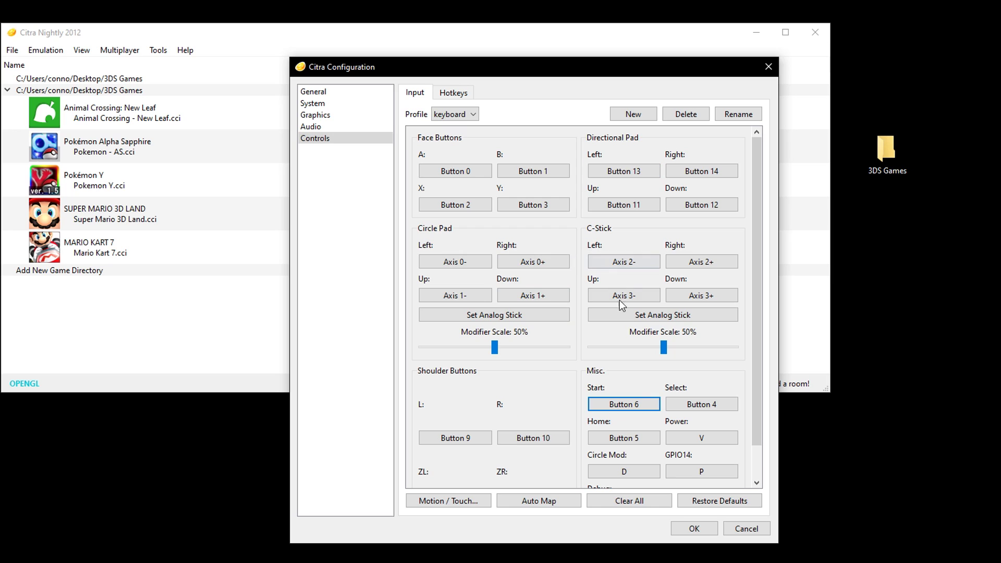
{"action": "left_click", "coordinate": [693, 528]}
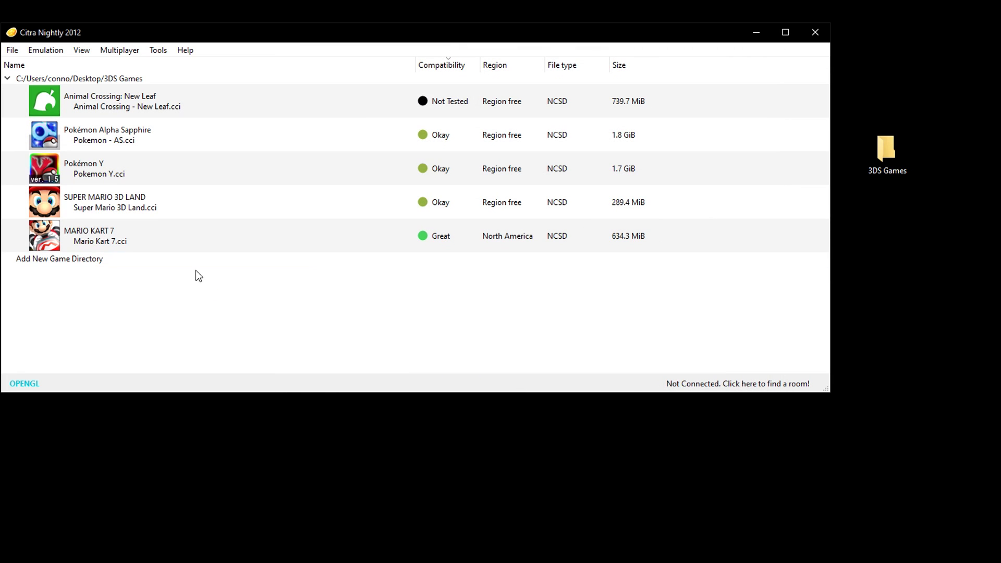
- Launch Pokémon Y and walk the character around Aquacorde Town and down to Route 1
{"action": "left_click", "coordinate": [156, 169]}
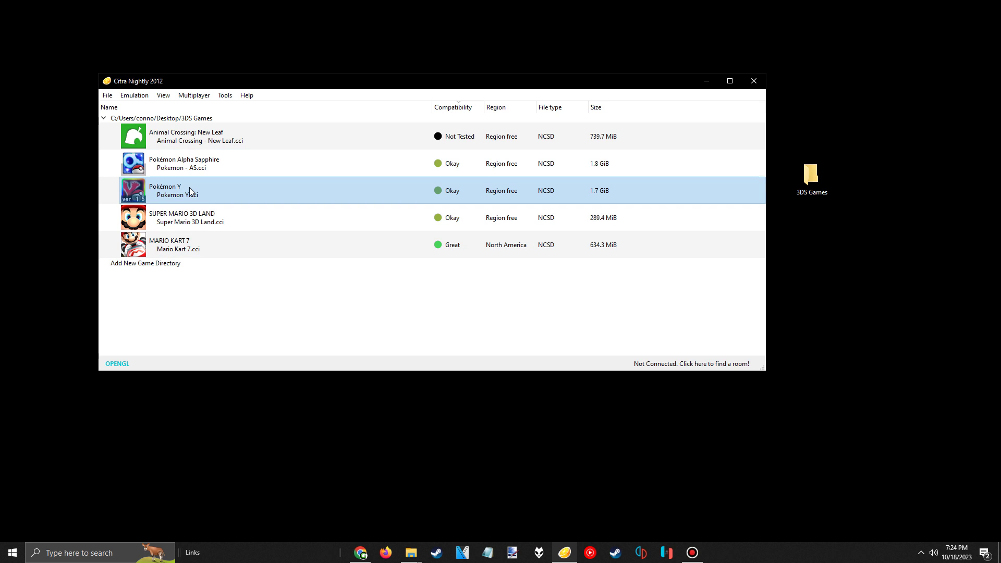
{"action": "double_click", "coordinate": [190, 189]}
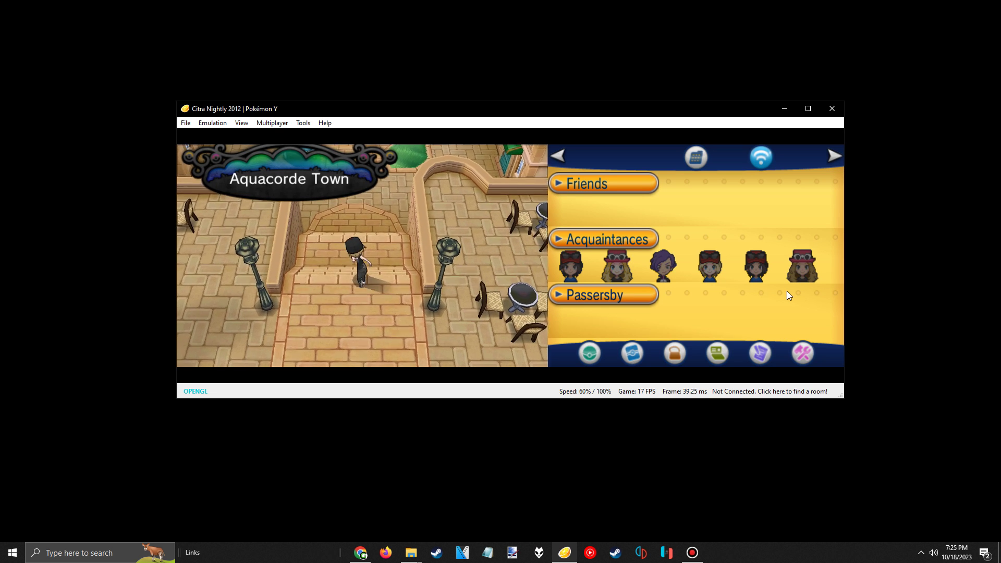
{"action": "key", "text": "Up"}
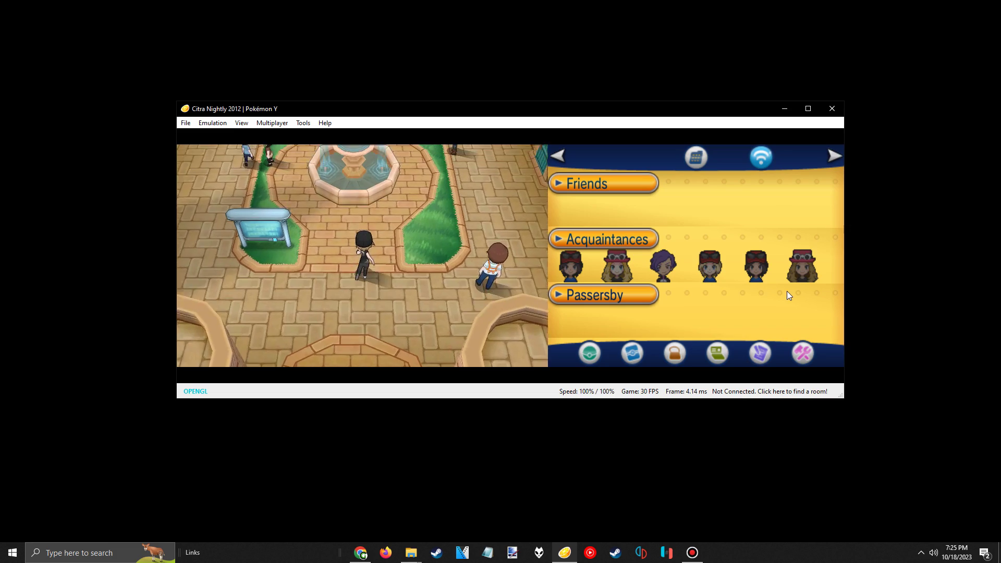
{"action": "key", "text": "Up"}
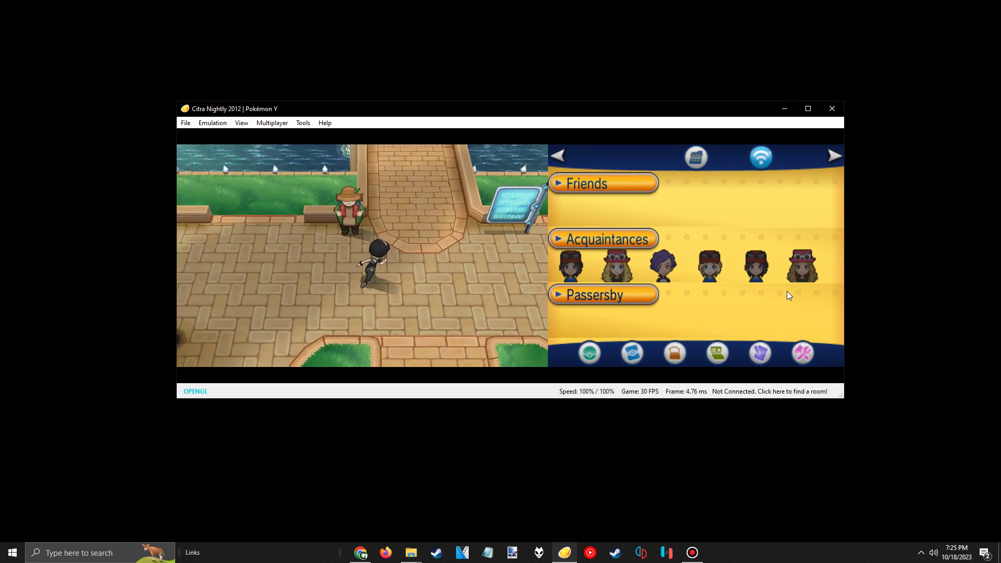
{"action": "key", "text": "Down"}
{"action": "key", "text": "Left"}
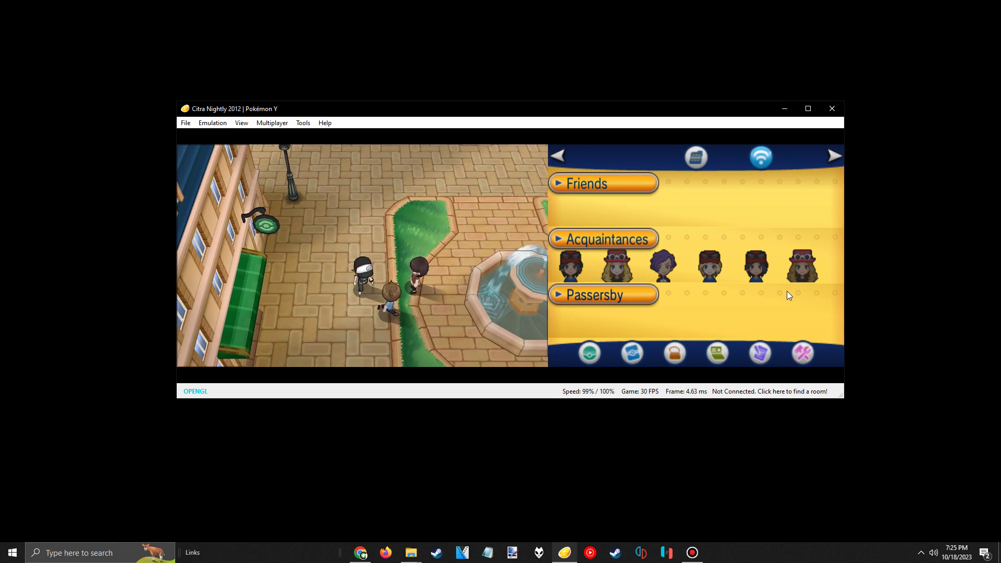
{"action": "key", "text": "Left"}
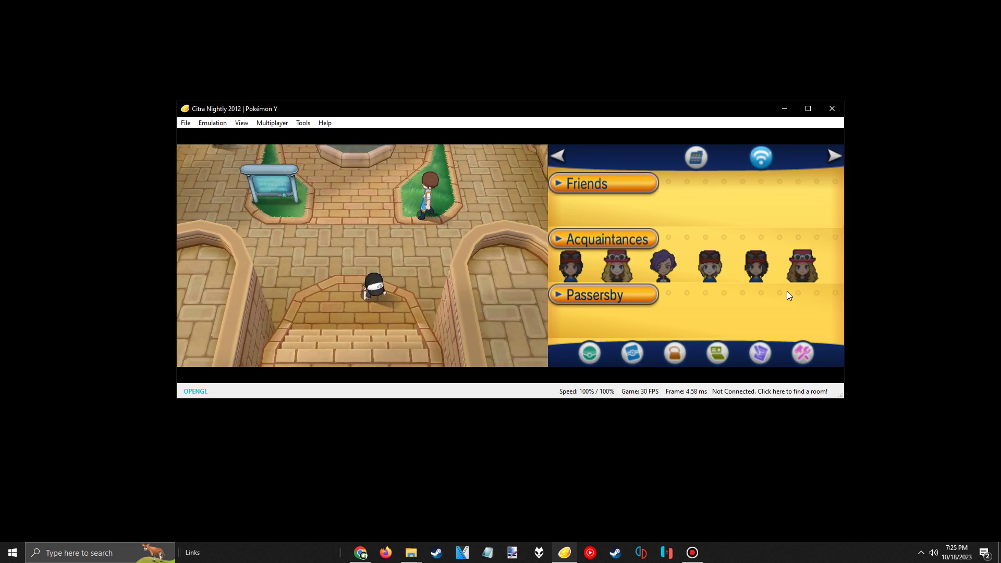
{"action": "key", "text": "Down"}
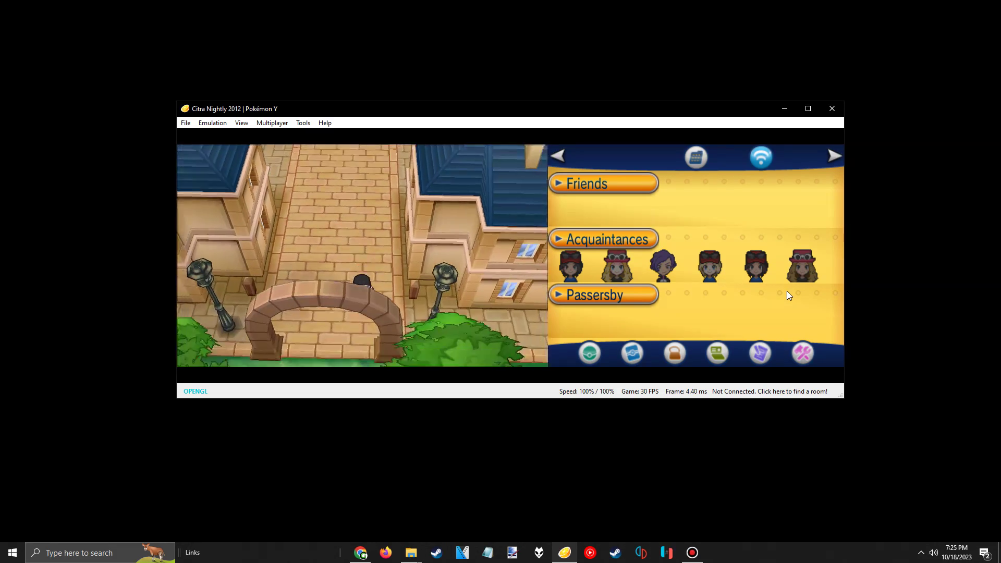
{"action": "key", "text": "Down"}
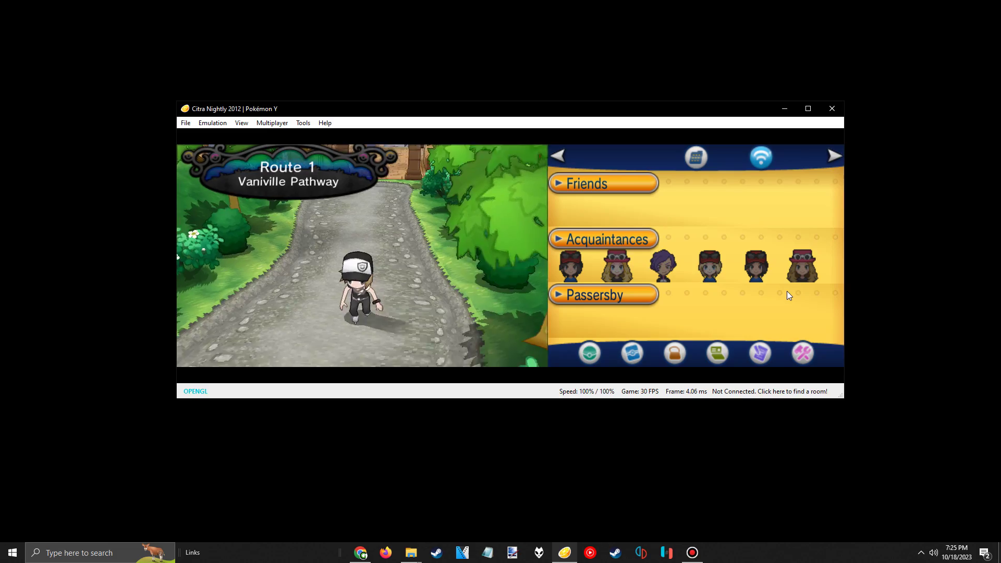
- Walk the character through Vaniville Town, up the garden path towards the house door and back to the town gate
{"action": "key", "text": "Up"}
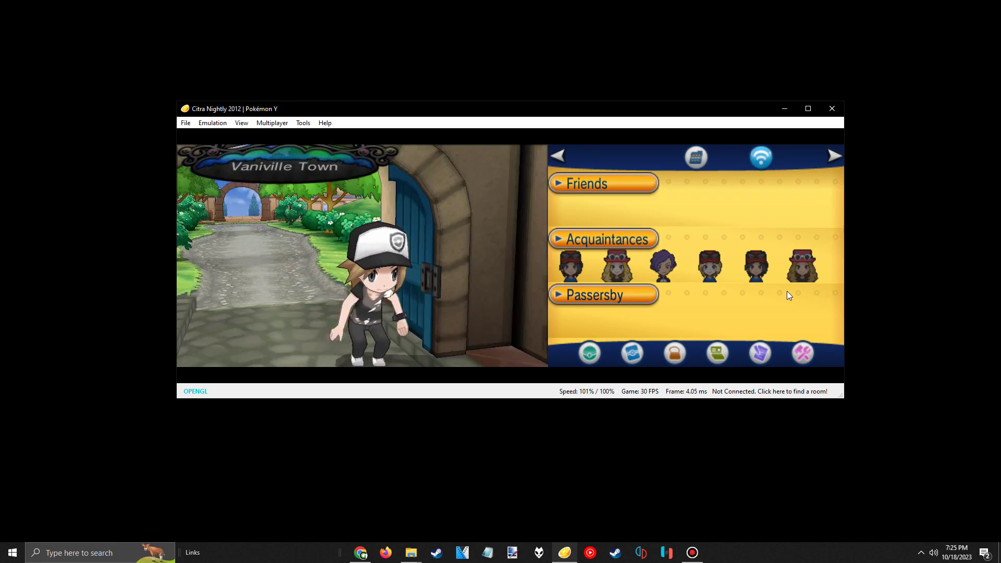
{"action": "key", "text": "Up"}
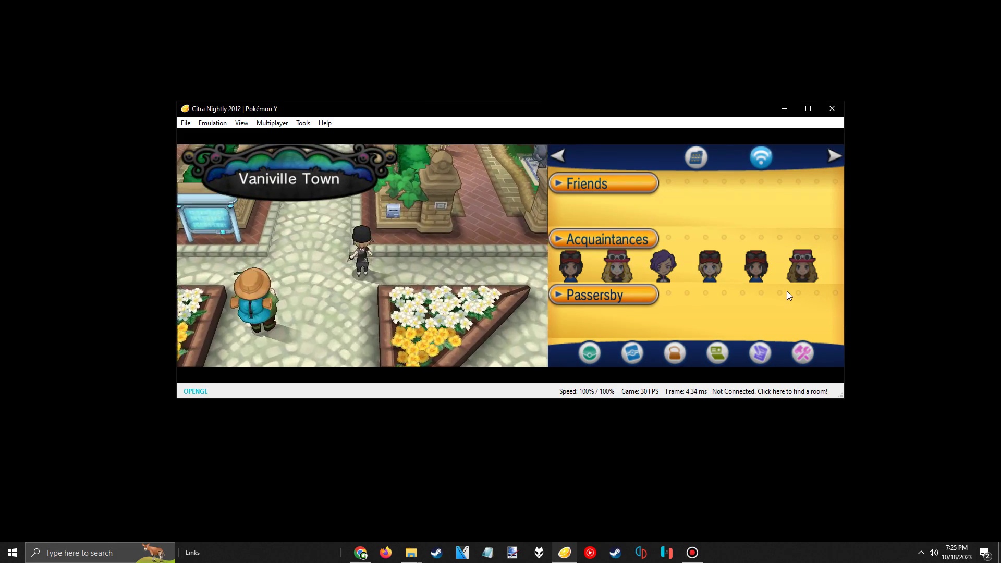
{"action": "key", "text": "Up"}
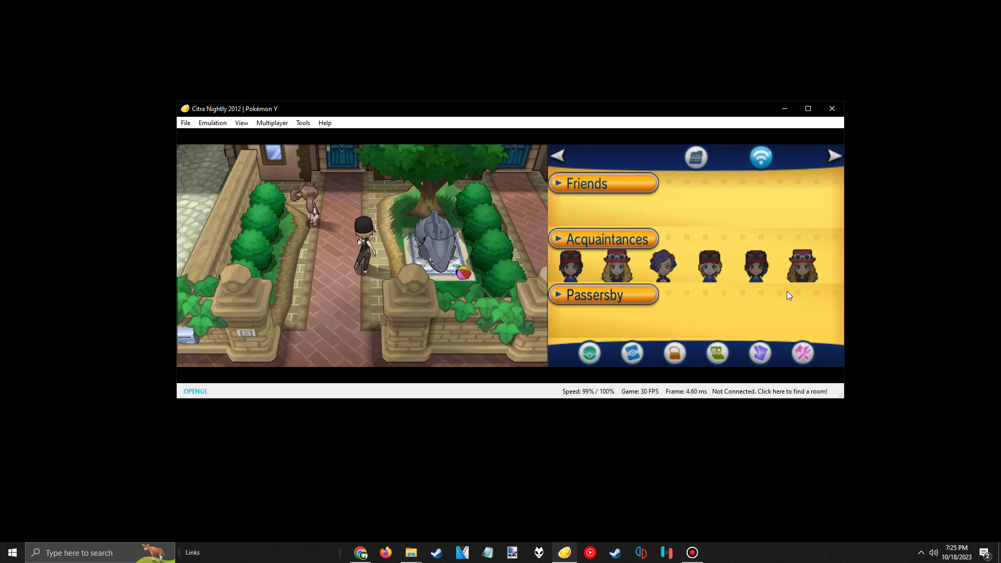
{"action": "key", "text": "Up"}
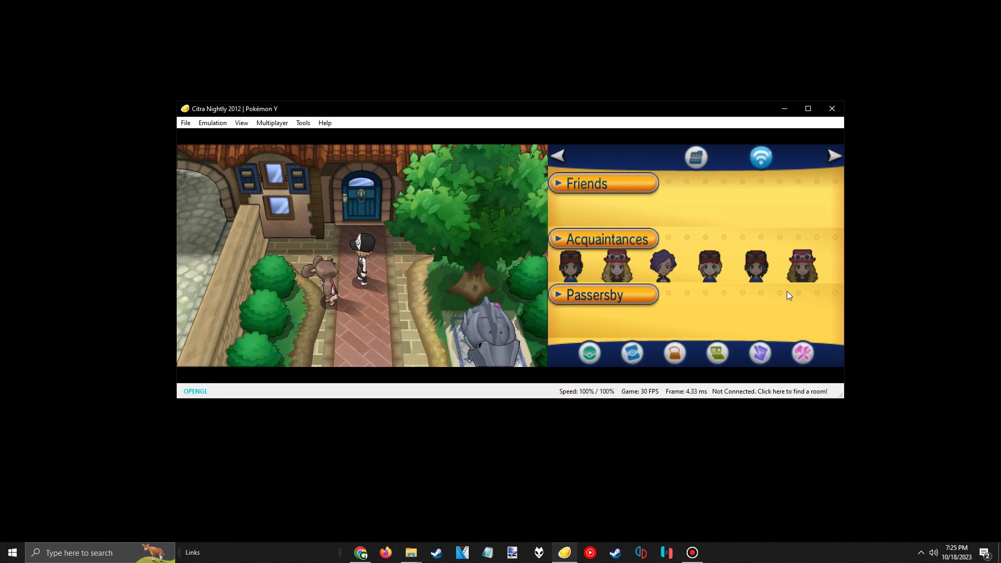
{"action": "key", "text": "Down"}
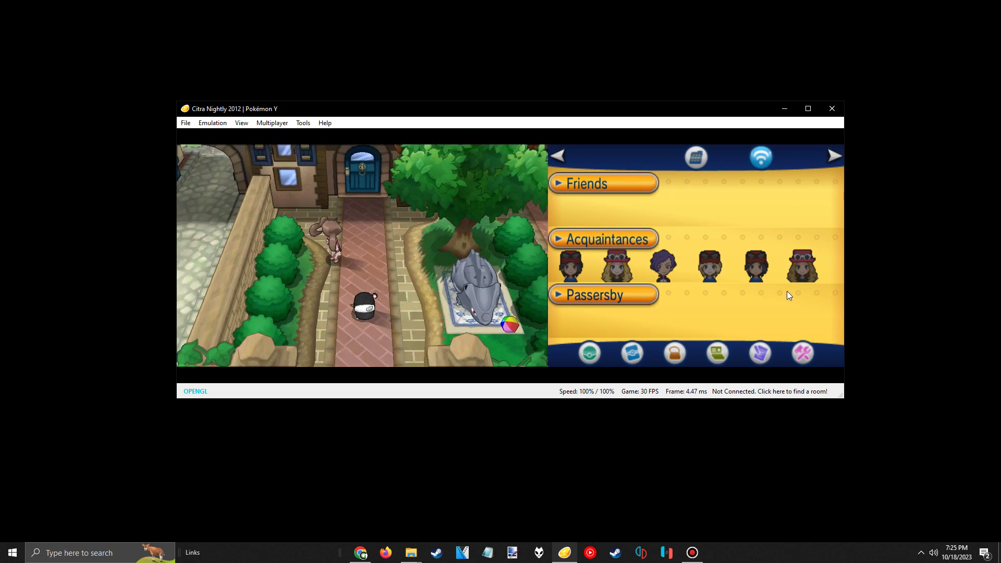
{"action": "key", "text": "Down"}
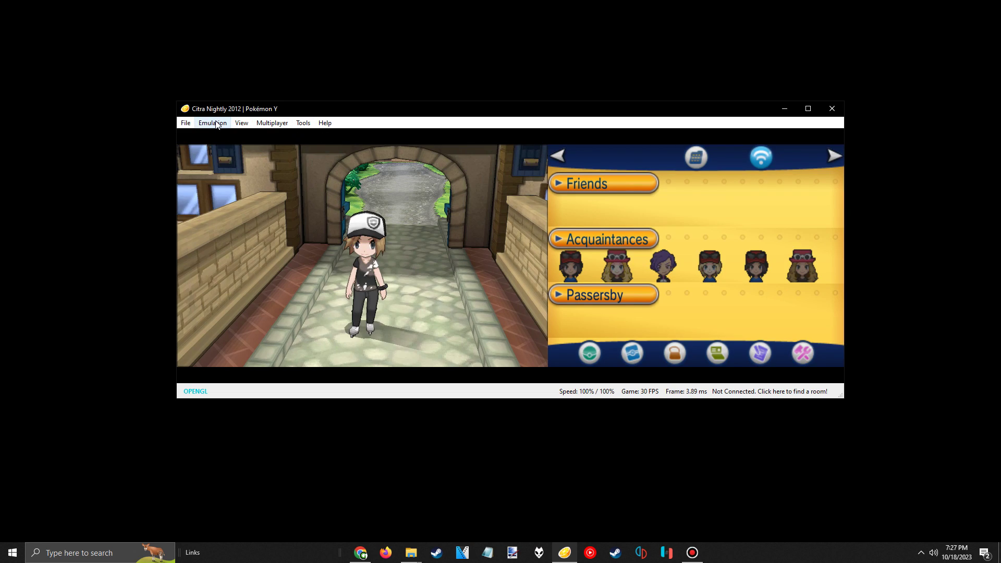
- Open the configuration of the running game, move its window off the character and show the available cheats
{"action": "left_click", "coordinate": [213, 123]}
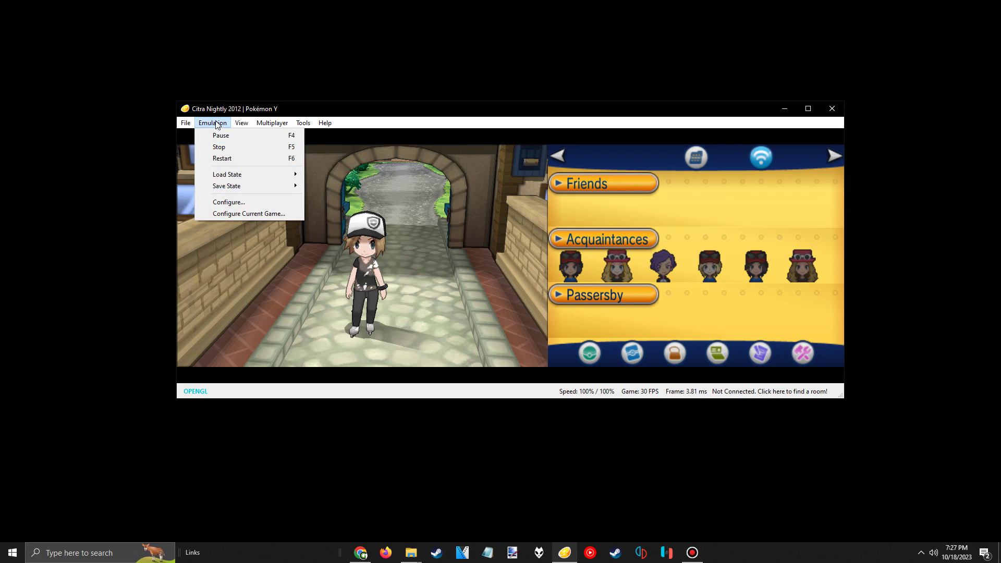
{"action": "left_click", "coordinate": [243, 214]}
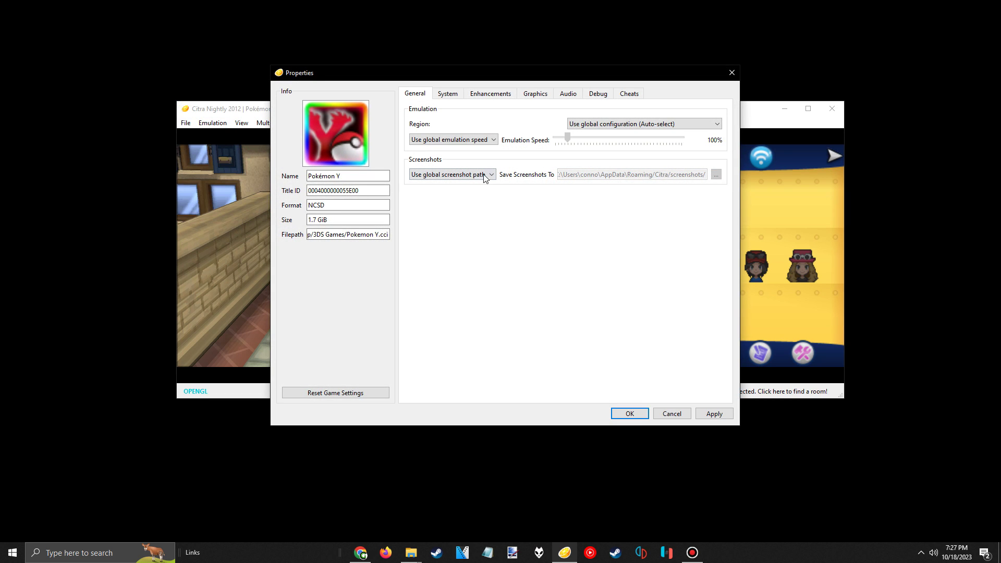
{"action": "left_click_drag", "start_coordinate": [625, 82], "coordinate": [758, 166]}
{"action": "left_click", "coordinate": [762, 179]}
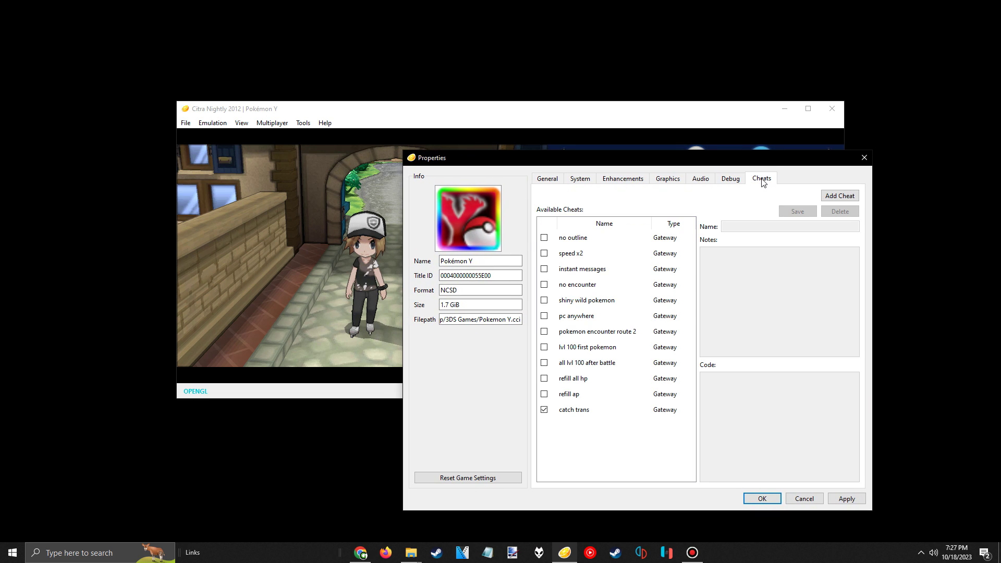
- Add a new cheat named "walk through walls" with the note "hold R"
{"action": "left_click", "coordinate": [840, 195]}
{"action": "left_click", "coordinate": [761, 227]}
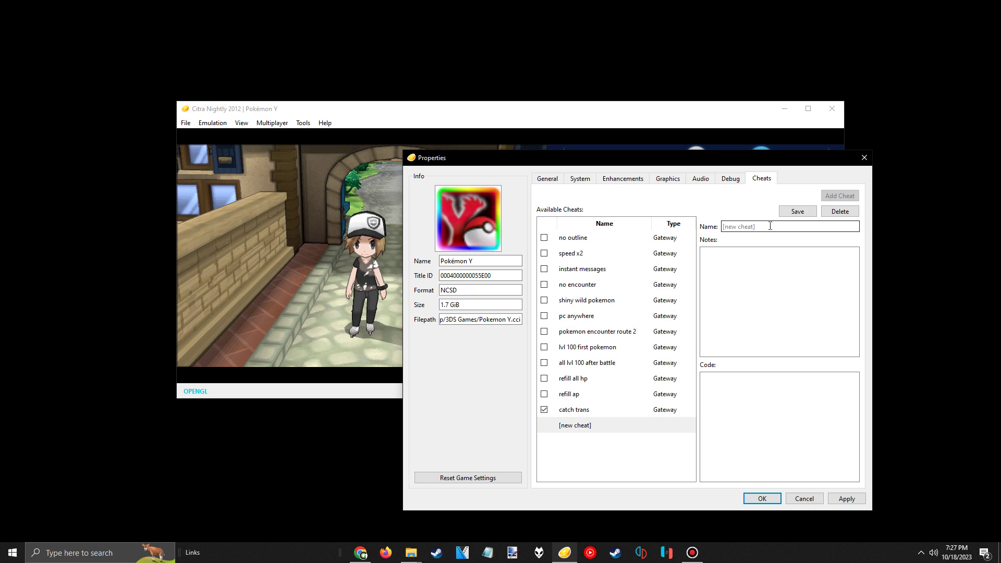
{"action": "type", "text": "walk through walls"}
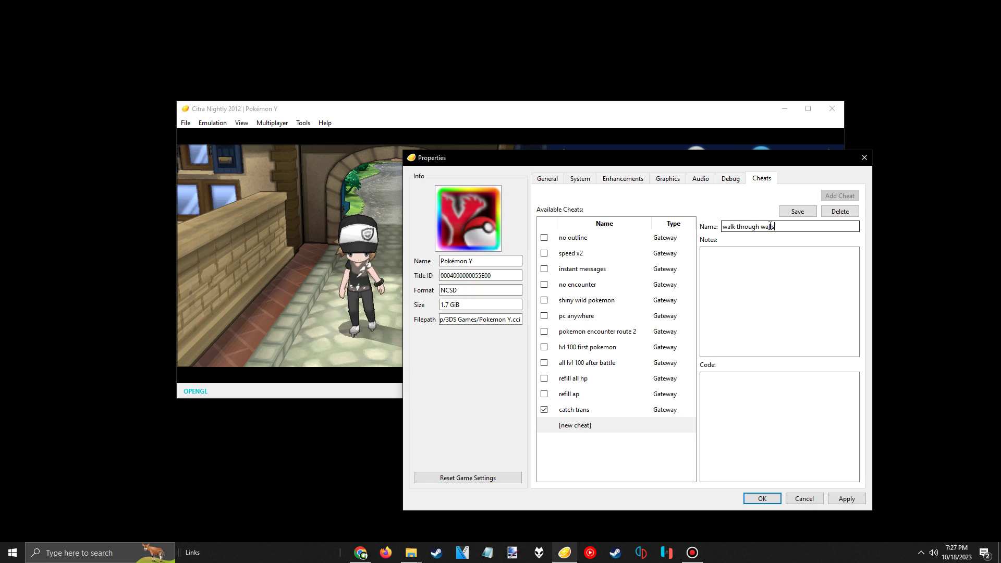
{"action": "left_click", "coordinate": [764, 301]}
{"action": "type", "text": "hold R"}
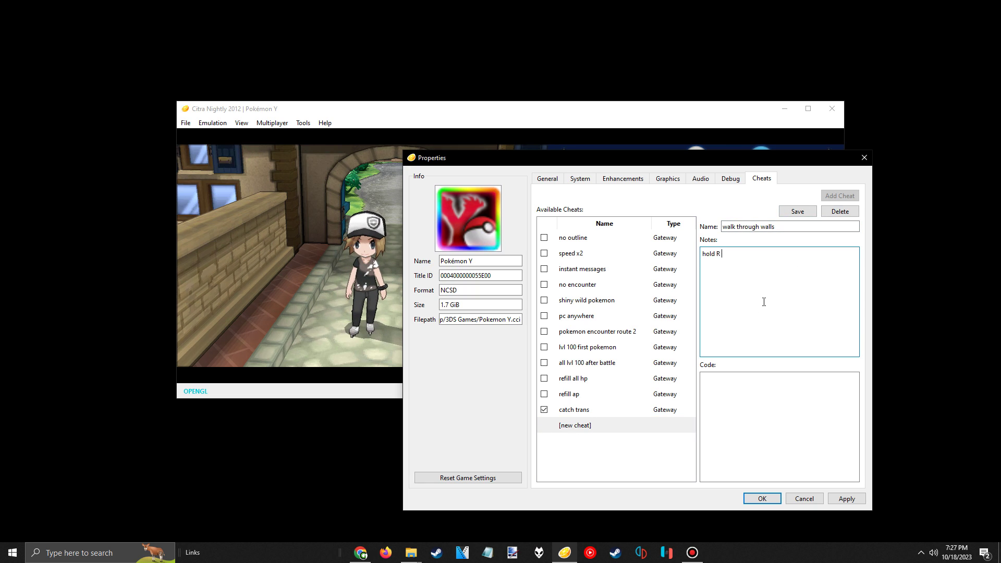
- Paste the copied code into the new cheat, save and enable it, and accept the game's properties
{"action": "left_click", "coordinate": [761, 392]}
{"action": "key", "text": "ctrl+v"}
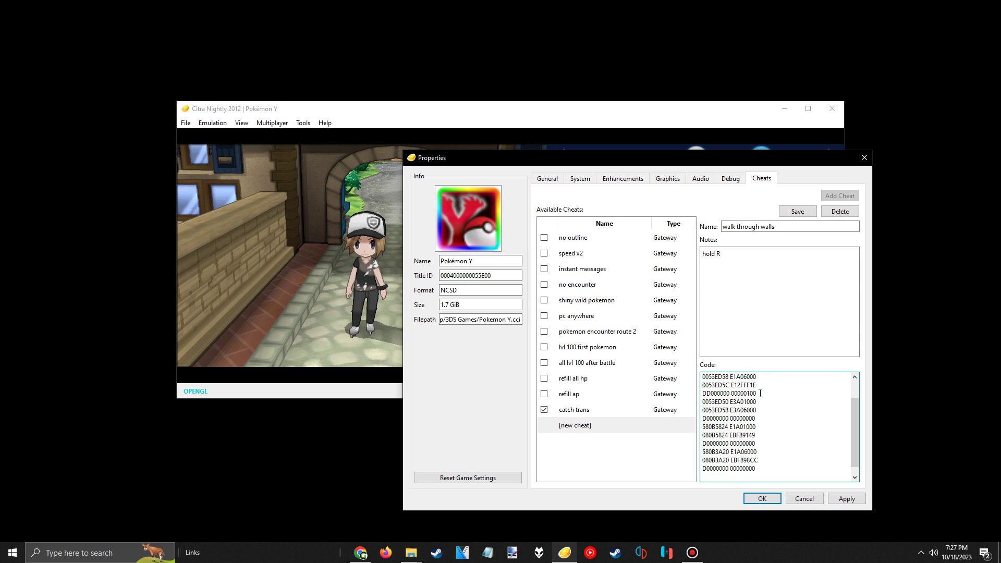
{"action": "left_click", "coordinate": [797, 212]}
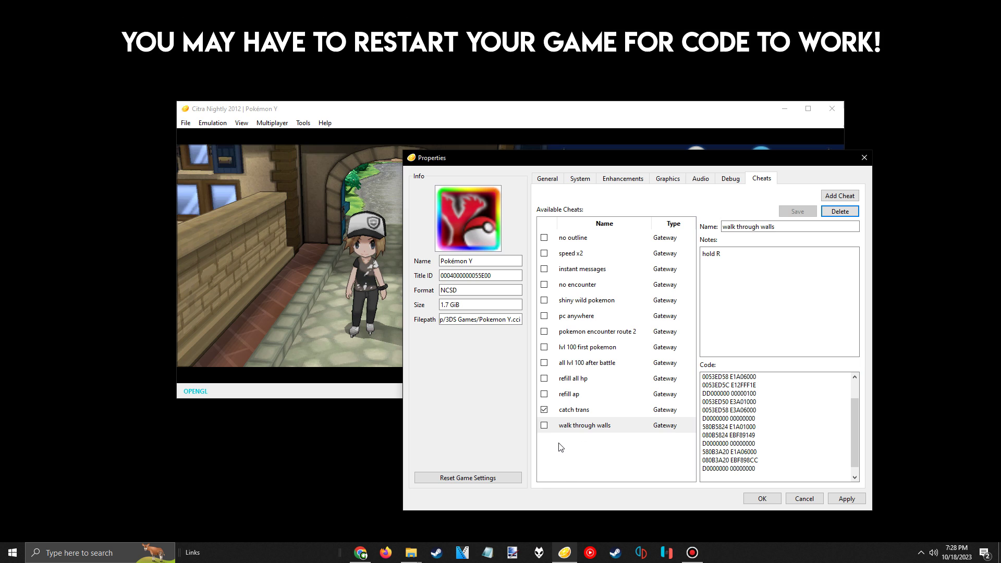
{"action": "left_click", "coordinate": [544, 426]}
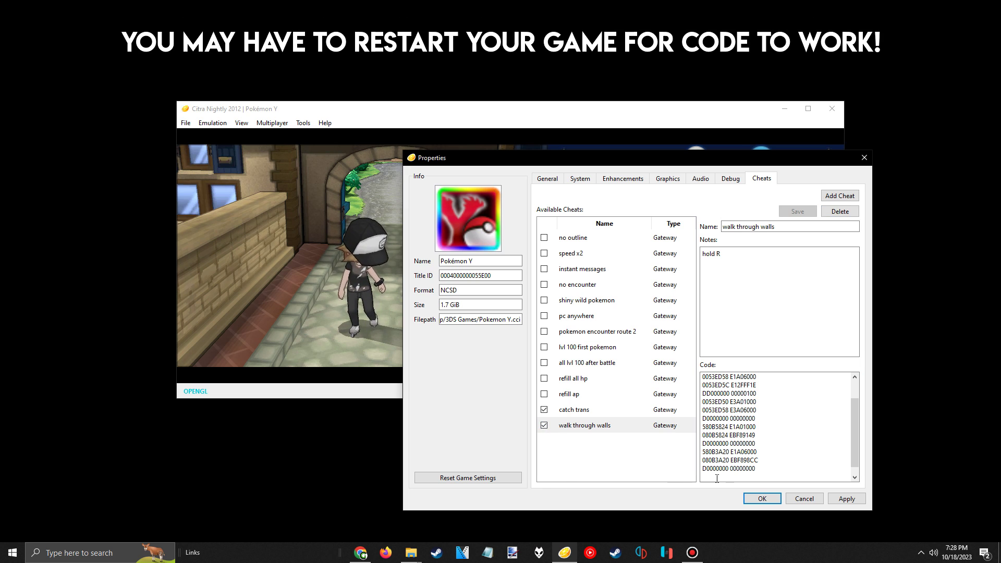
{"action": "left_click", "coordinate": [762, 499]}
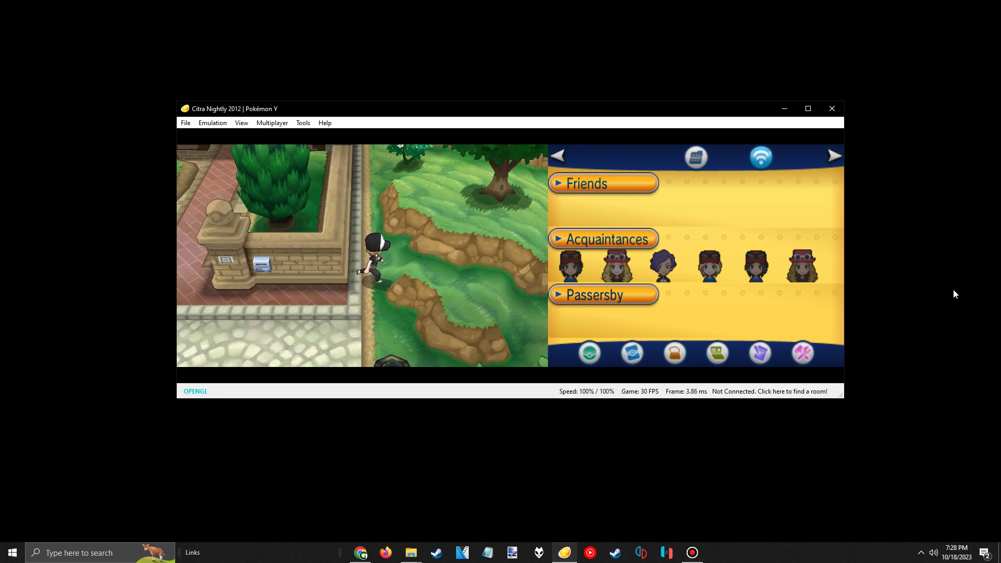
- Test the walk-through-walls cheat by running the character over the rocky ledges, beyond the edge of the map and onto the gravel path
{"action": "key", "text": "Up"}
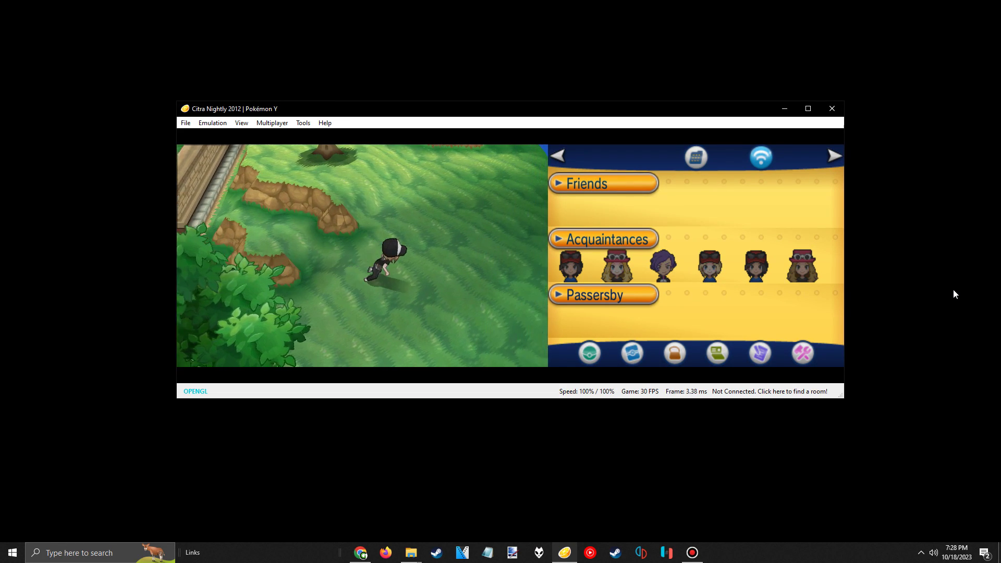
{"action": "key", "text": "Right"}
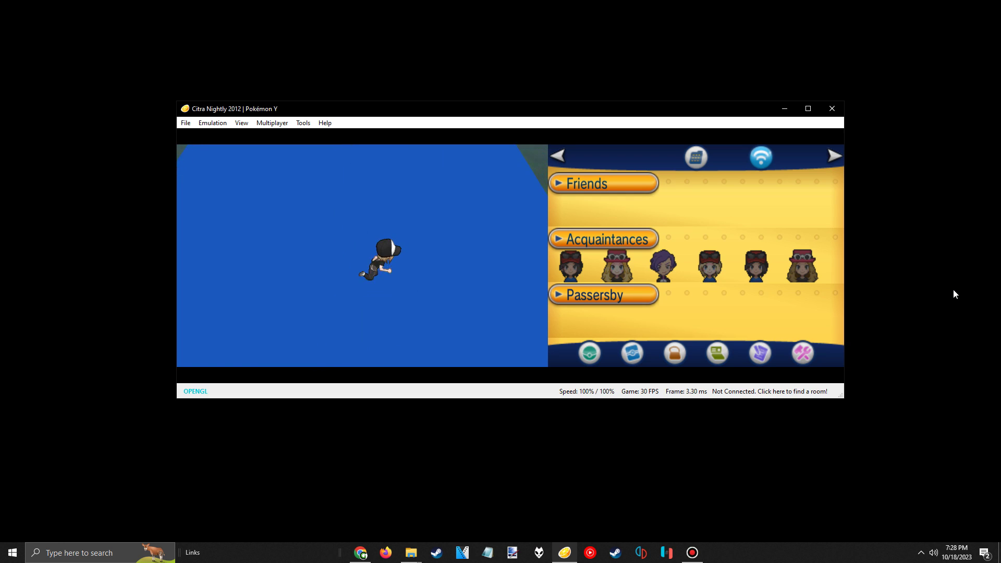
{"action": "key", "text": "Right"}
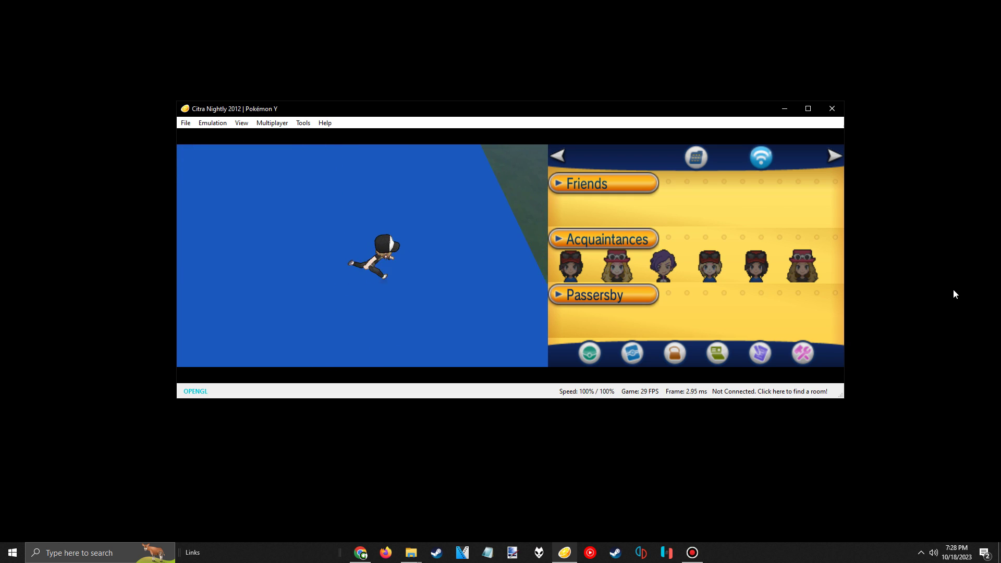
{"action": "key", "text": "Up"}
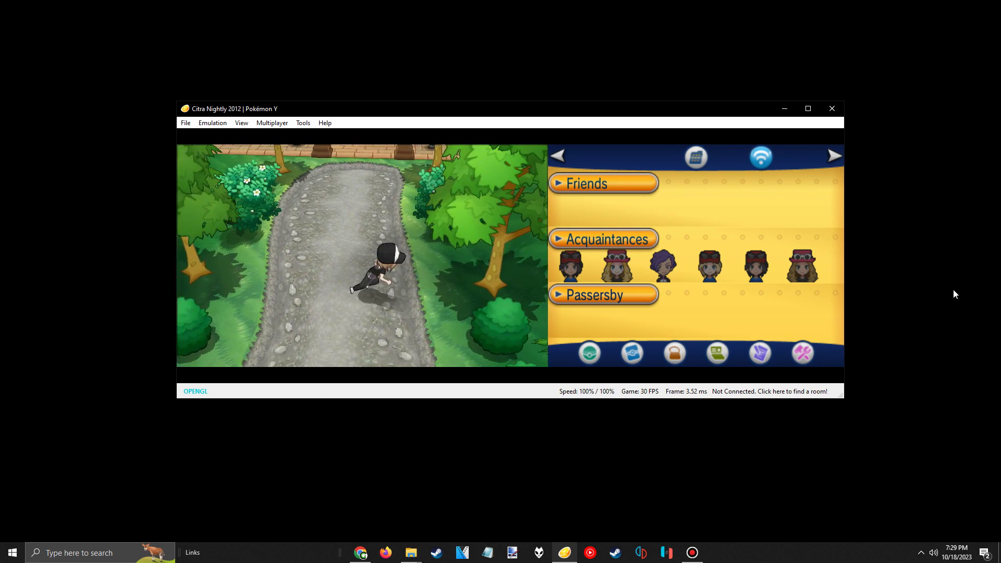
- Run the character behind the town building, across the wooden fence posts and through the bushes and trees onto the open water
{"action": "key", "text": "Right"}
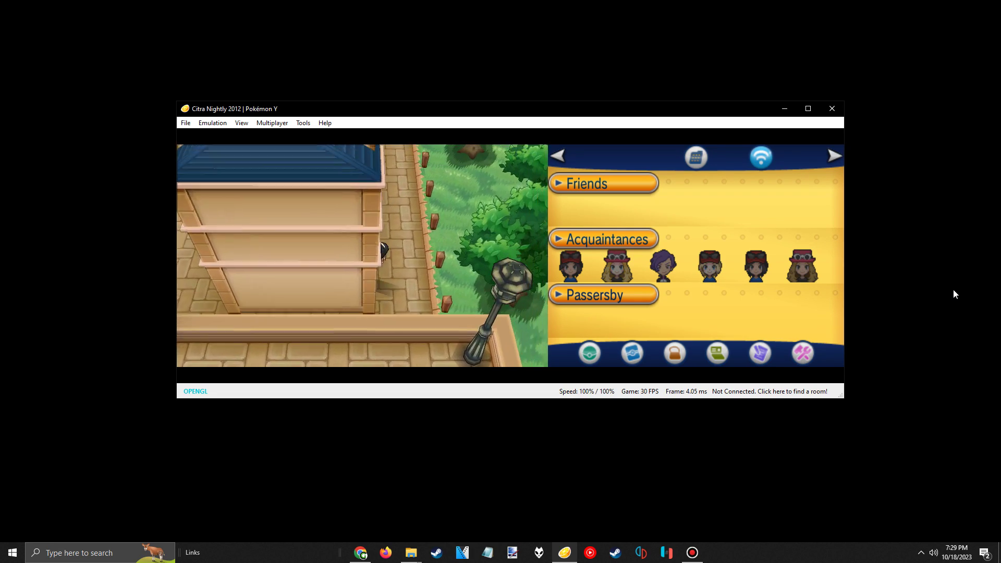
{"action": "key", "text": "Up"}
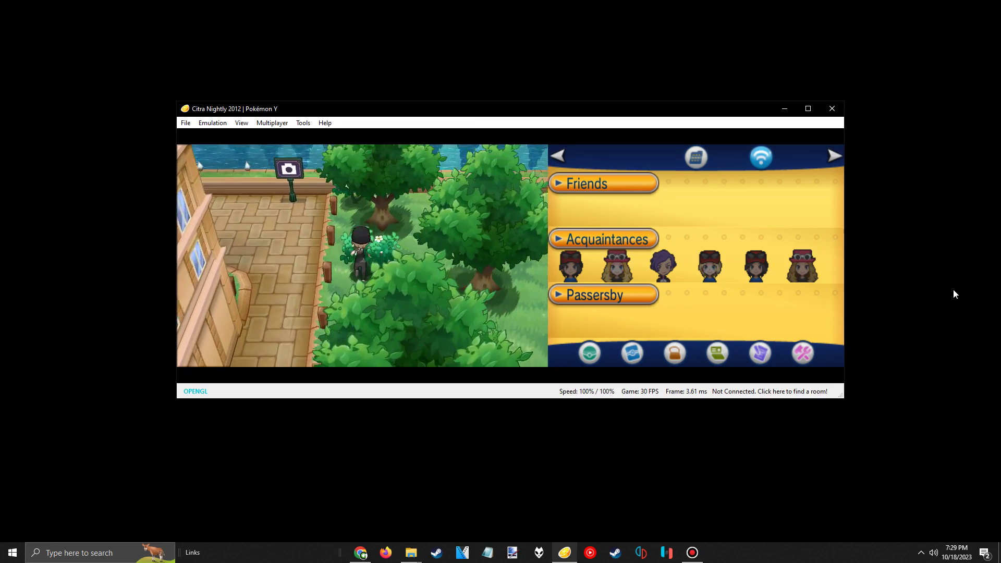
{"action": "key", "text": "Up"}
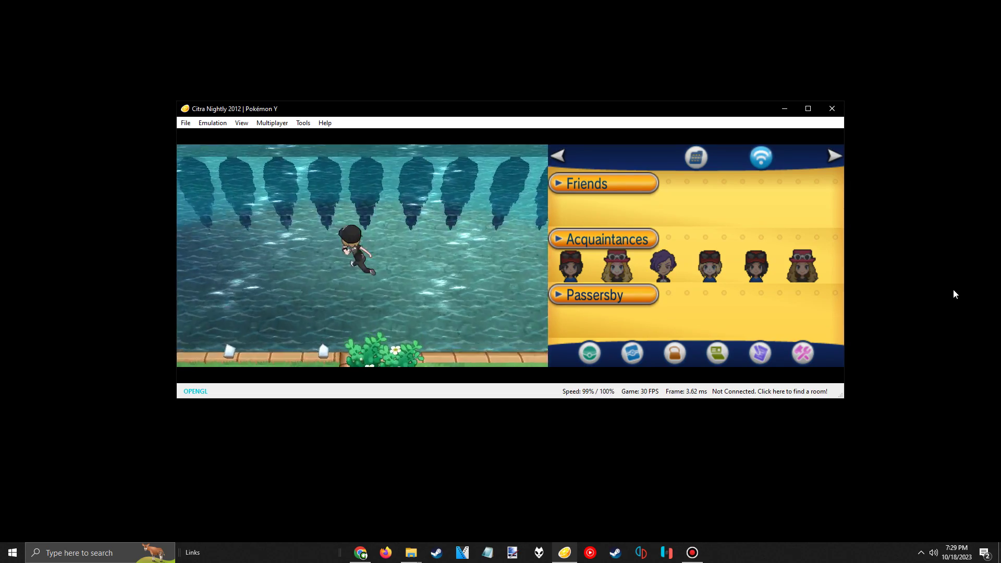